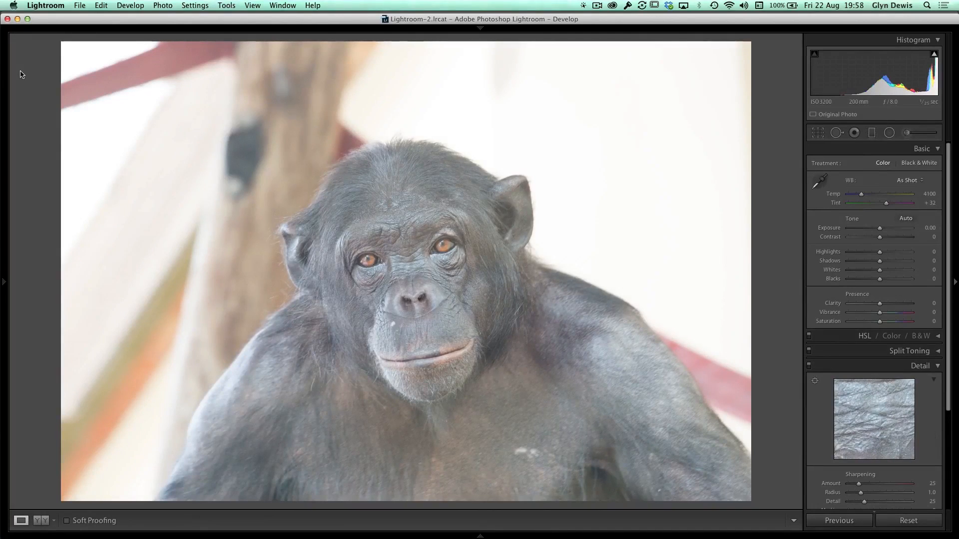
Crop the photo tightly around the chimp's face and shoulder, trimming the top, bottom and both sides.
key(r)
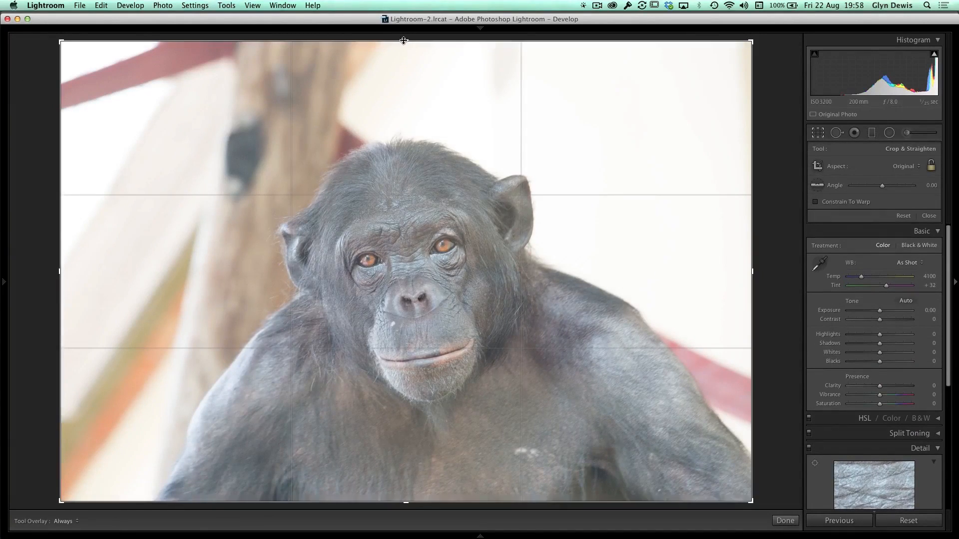
drag(400, 40, 400, 99)
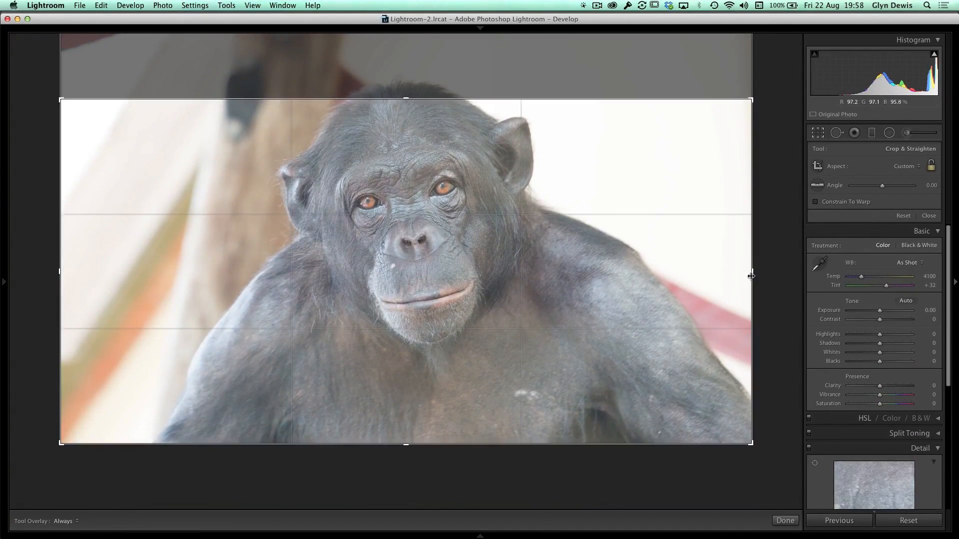
drag(752, 271, 633, 285)
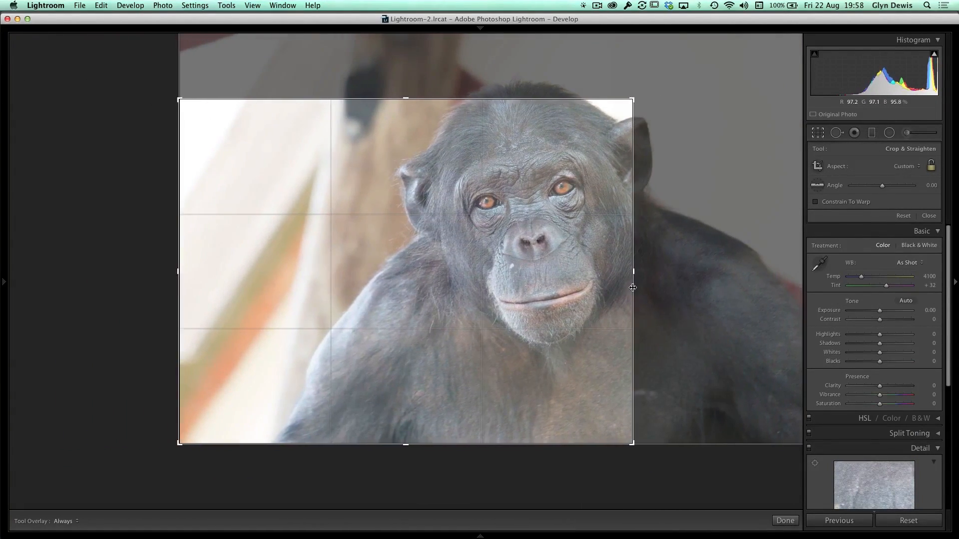
drag(402, 98, 404, 116)
drag(405, 430, 401, 403)
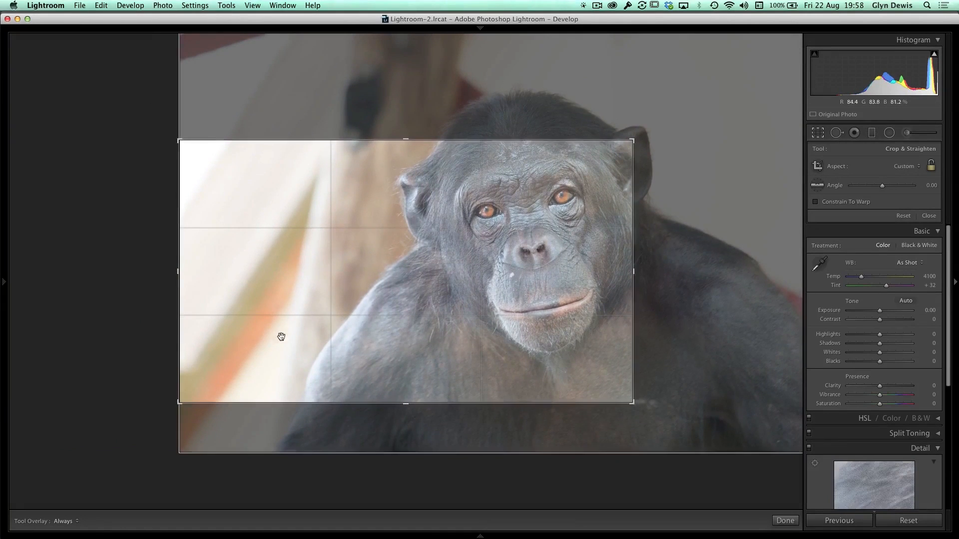
drag(177, 269, 216, 277)
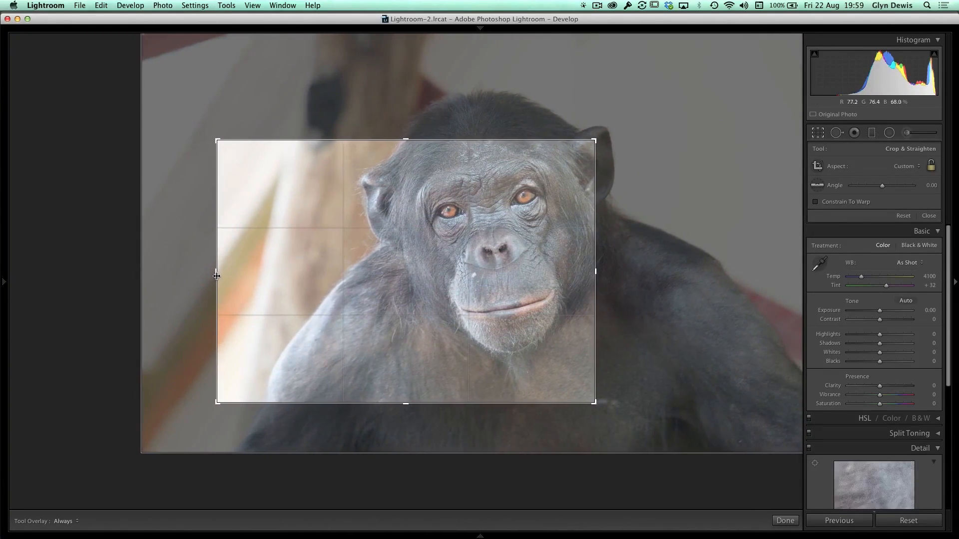
key(Return)
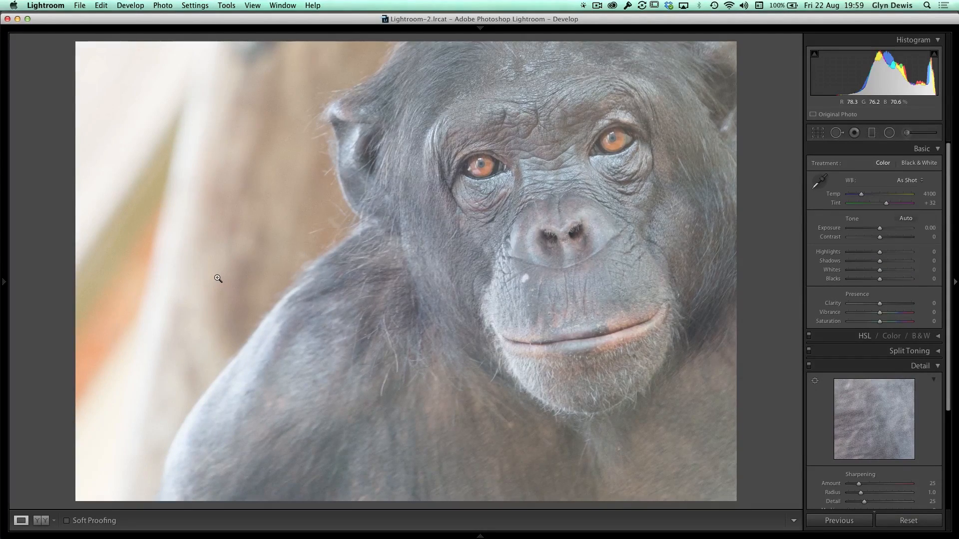
Darken the whole photo by setting Exposure to −1.10 and Blacks to −39.
drag(879, 228, 873, 228)
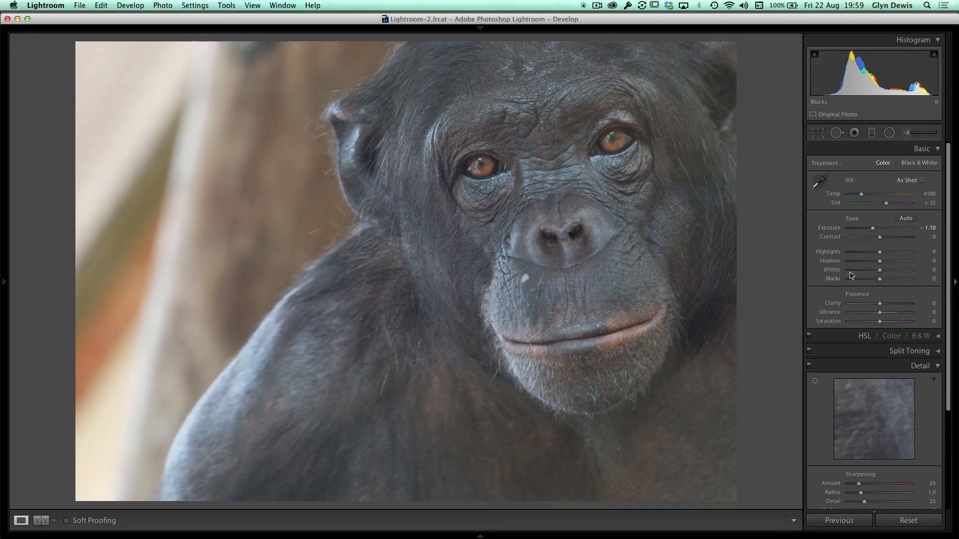
drag(880, 279, 860, 278)
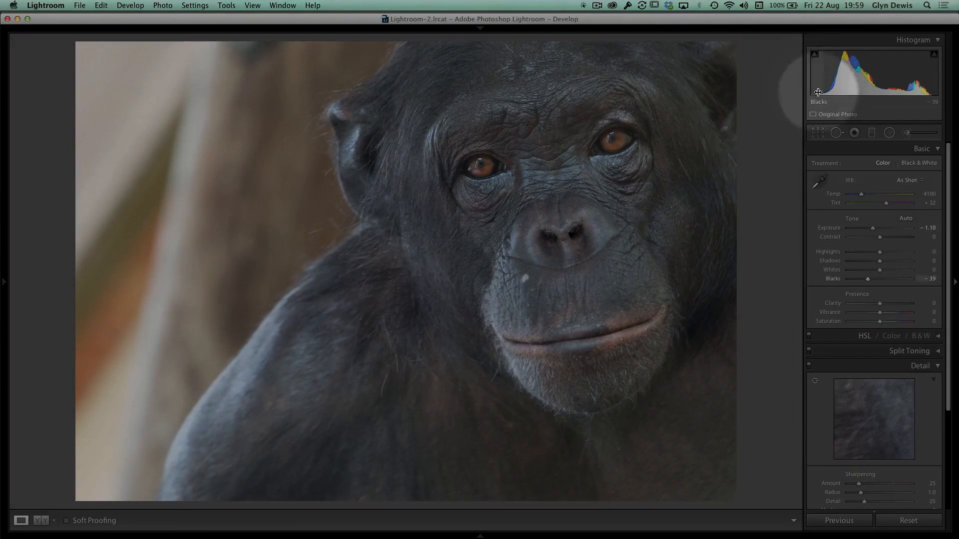
key(alt)
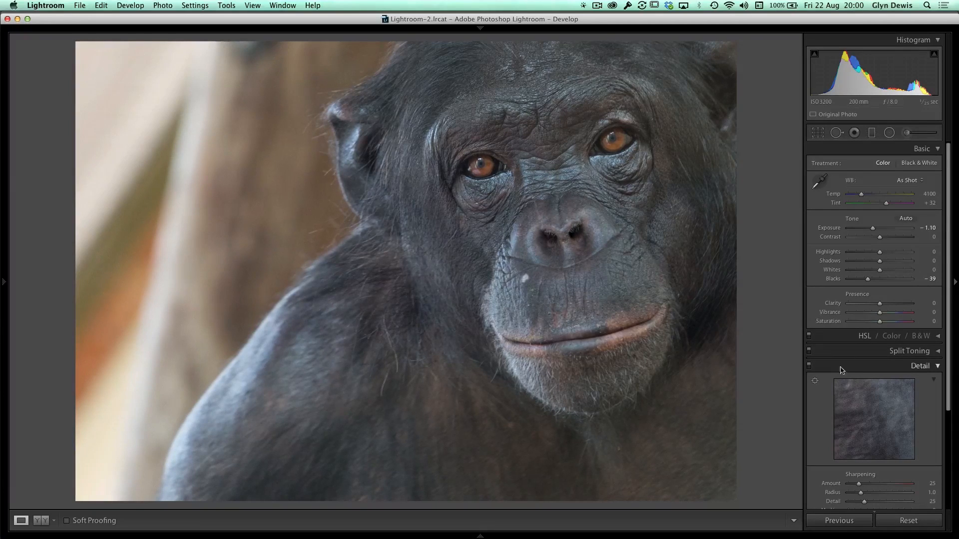
Paint over the chimp's whole face with an Adjustment Brush set to Clarity 22, with the mask overlay shown.
click(907, 133)
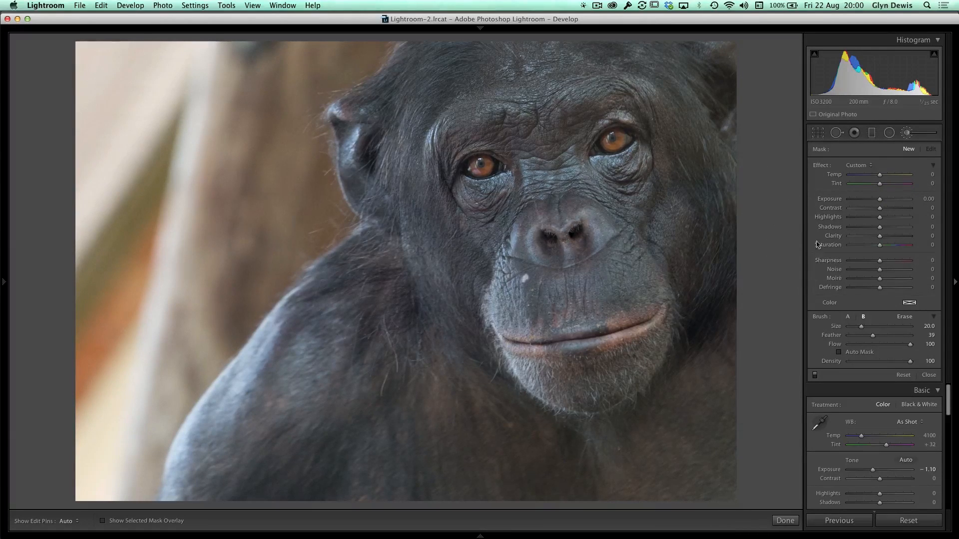
drag(885, 239, 887, 239)
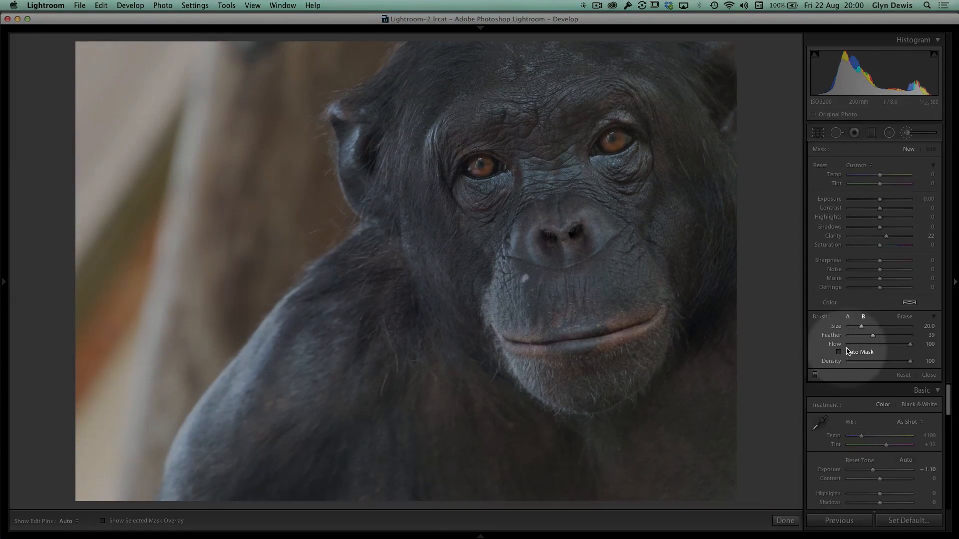
key(o)
key(h)
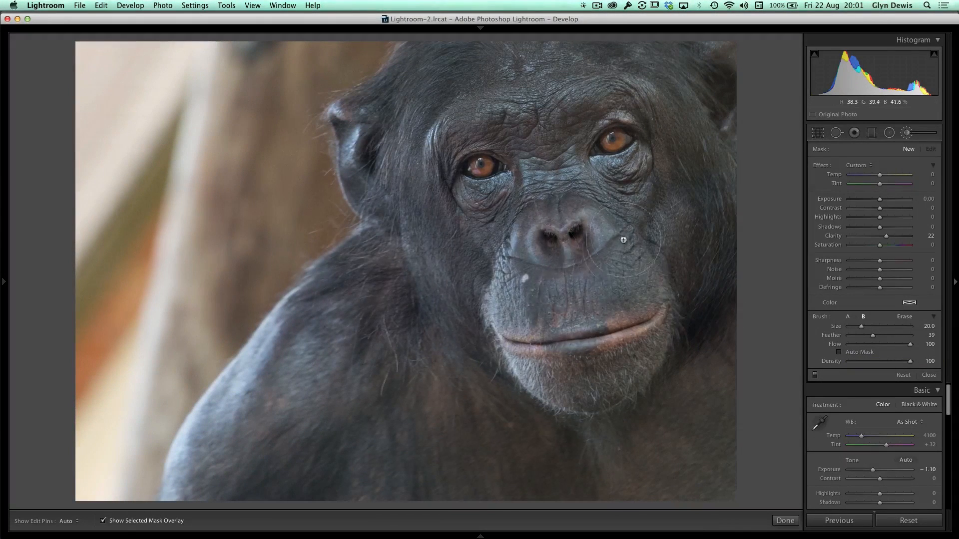
mouse_move(644, 215)
mouse_down()
mouse_move(612, 338)
mouse_move(510, 350)
mouse_move(519, 235)
mouse_move(476, 198)
mouse_move(492, 95)
mouse_move(599, 113)
mouse_move(648, 163)
mouse_move(674, 280)
mouse_move(529, 160)
mouse_move(549, 272)
mouse_move(485, 234)
mouse_move(535, 294)
mouse_move(514, 252)
mouse_move(498, 119)
mouse_move(601, 102)
mouse_move(650, 168)
mouse_move(622, 310)
mouse_move(578, 352)
mouse_move(475, 280)
mouse_move(457, 185)
mouse_move(479, 149)
mouse_up()
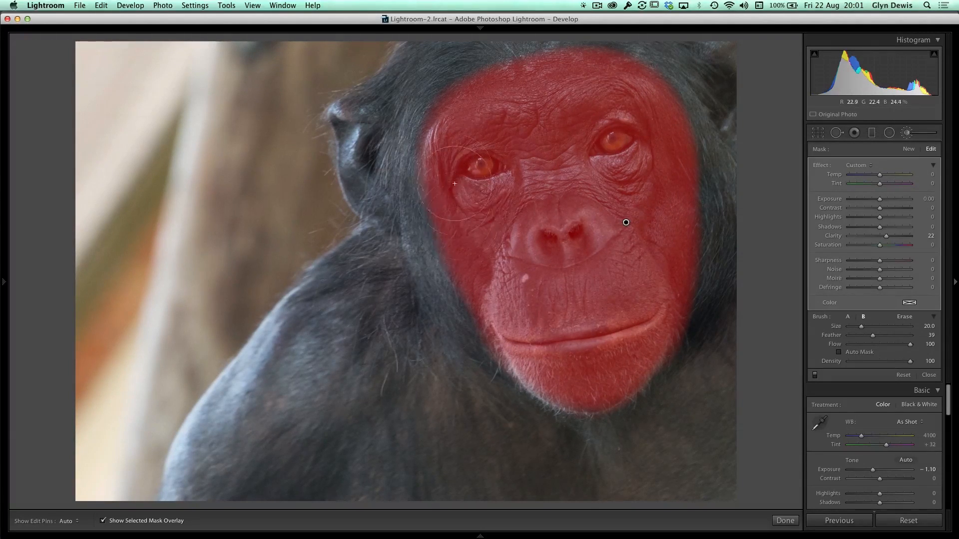
Erase the mask spill along the fur beside the face on the far-ear side, and hide the mask overlay.
click(905, 317)
key(h)
mouse_move(700, 156)
mouse_down()
mouse_move(695, 224)
mouse_move(697, 139)
mouse_move(693, 240)
mouse_move(711, 282)
mouse_up()
key(h)
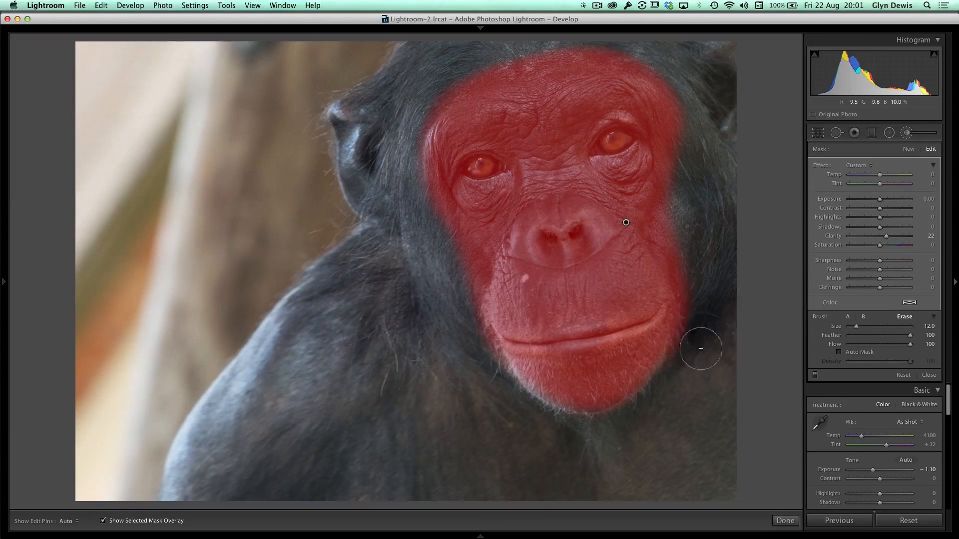
key(o)
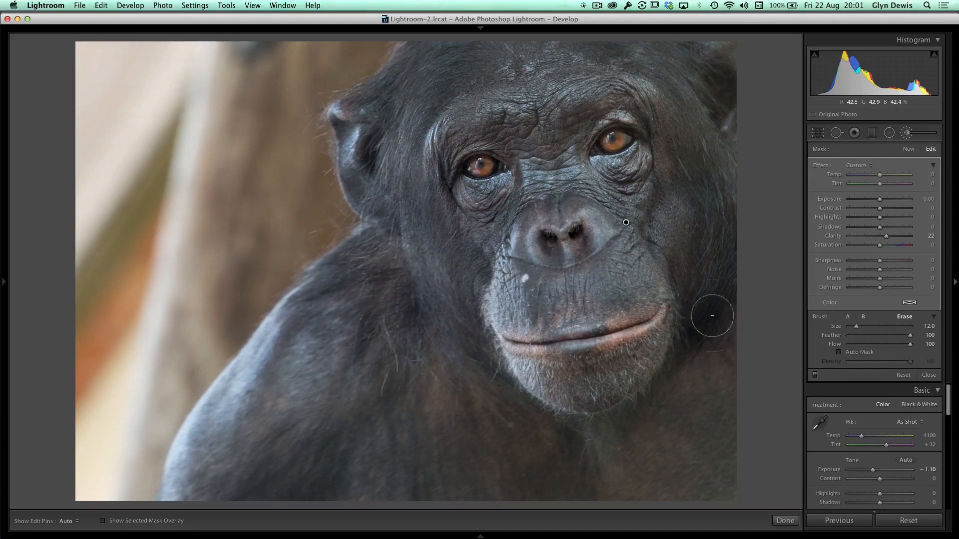
Set the face mask's Clarity to 33 and Highlights to −24, and compare the photo with its before view.
mouse_move(887, 237)
mouse_down()
mouse_move(875, 238)
mouse_move(895, 238)
mouse_up()
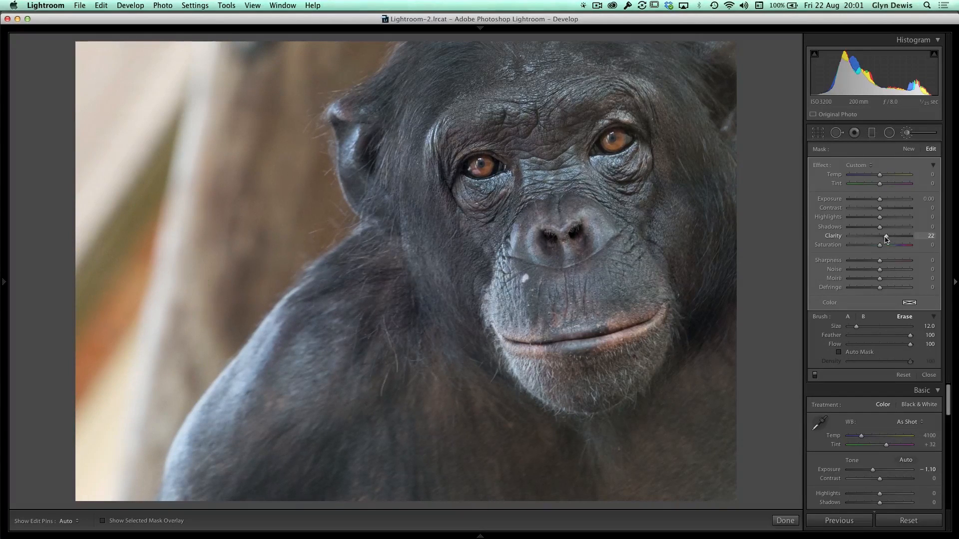
drag(887, 239, 890, 239)
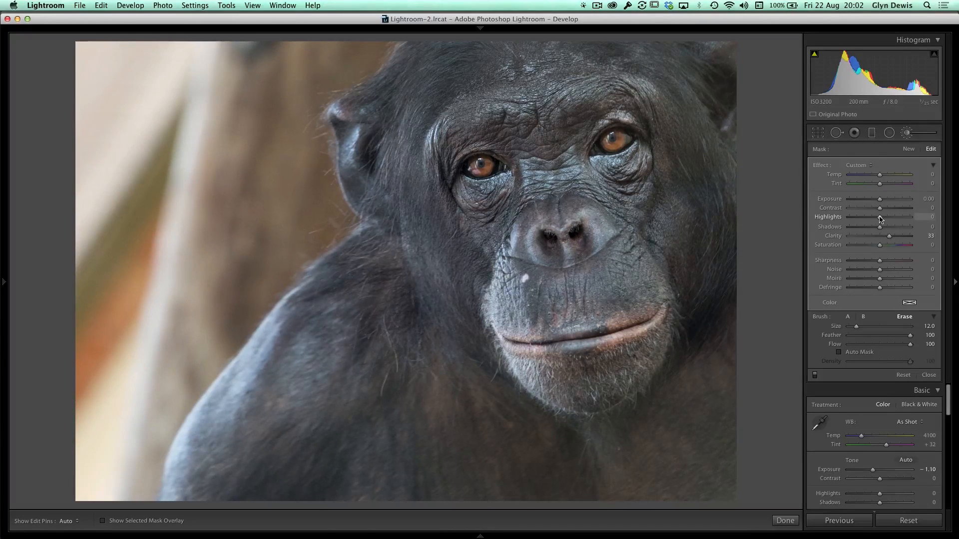
drag(877, 220, 872, 220)
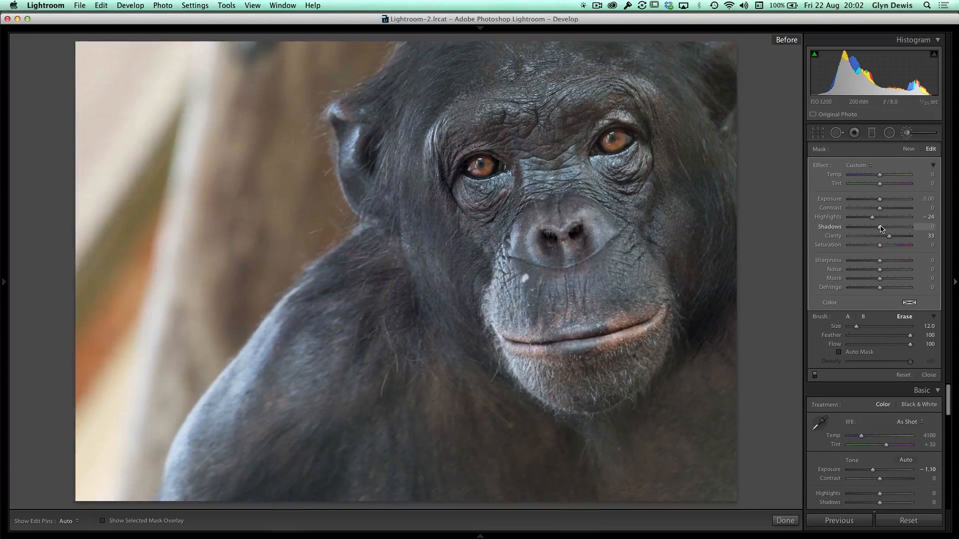
key(backslash)
key(backslash)
key(backslash)
key(backslash)
key(backslash)
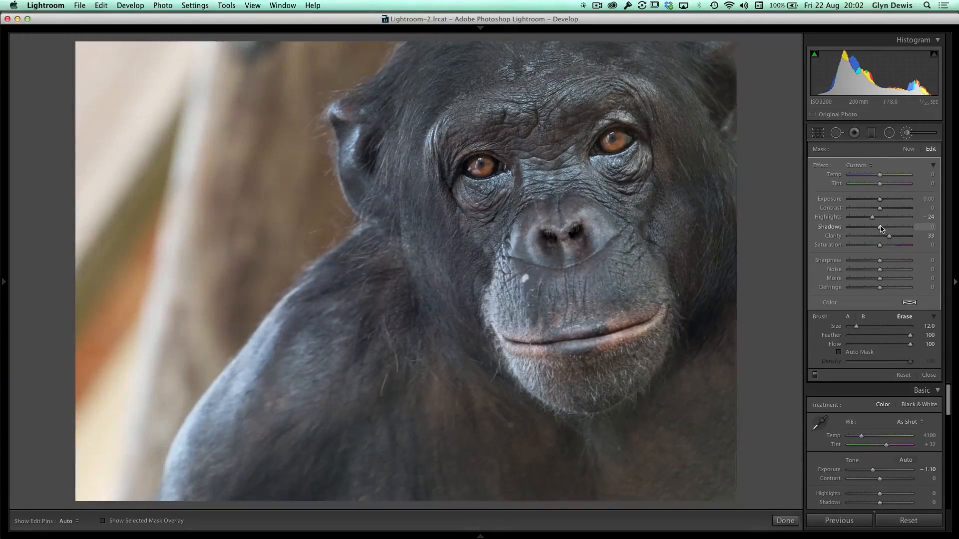
key(backslash)
Paint both eyes on a new brush mask with effects reset and brush size 4.0, and raise its Clarity.
click(908, 149)
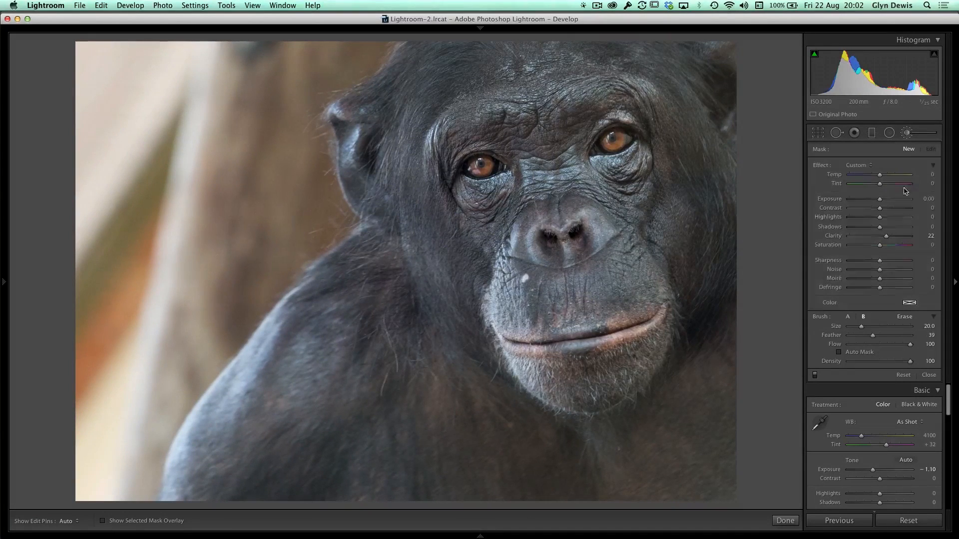
double_click(821, 165)
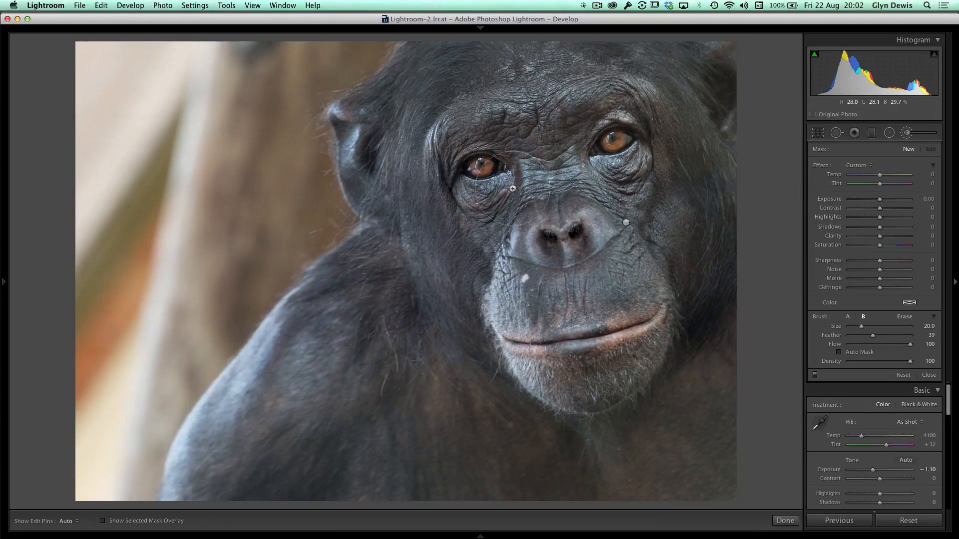
key(o)
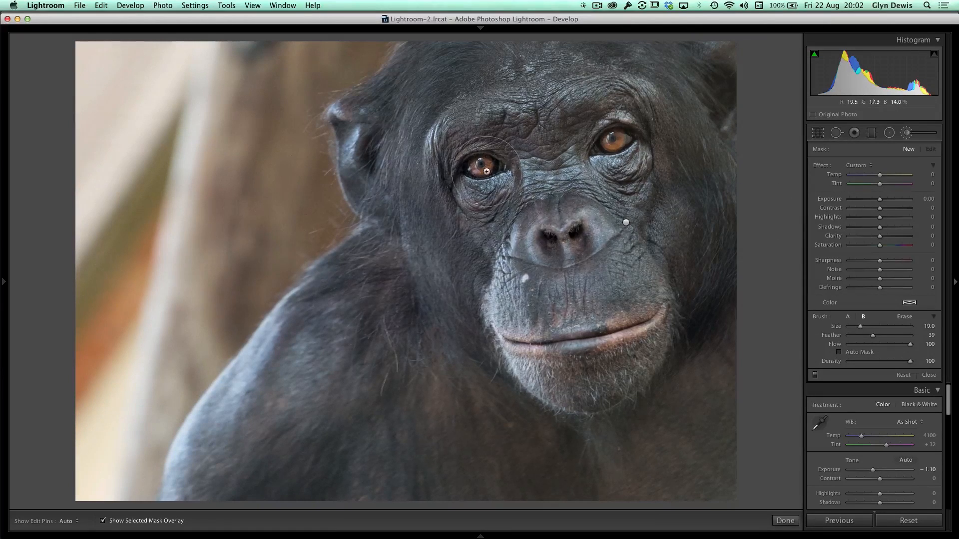
key(bracketleft)
key(bracketleft)
key(bracketleft)
key(bracketleft)
key(bracketleft)
key(bracketleft)
key(bracketleft)
key(bracketleft)
key(bracketleft)
key(bracketleft)
key(bracketleft)
key(bracketleft)
key(bracketleft)
key(bracketleft)
key(bracketleft)
key(bracketleft)
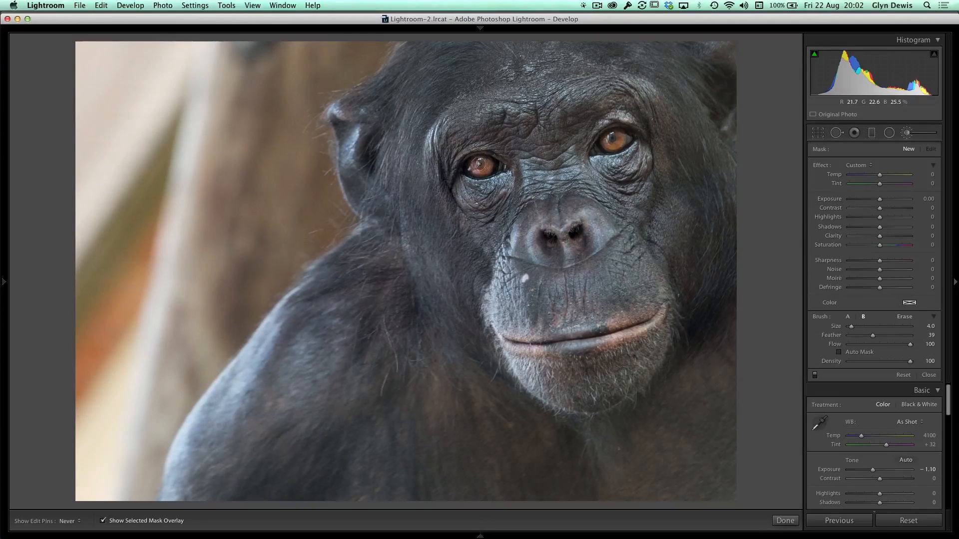
drag(479, 169, 482, 169)
mouse_move(592, 149)
mouse_down()
mouse_move(613, 136)
mouse_move(619, 144)
mouse_move(594, 152)
mouse_up()
key(o)
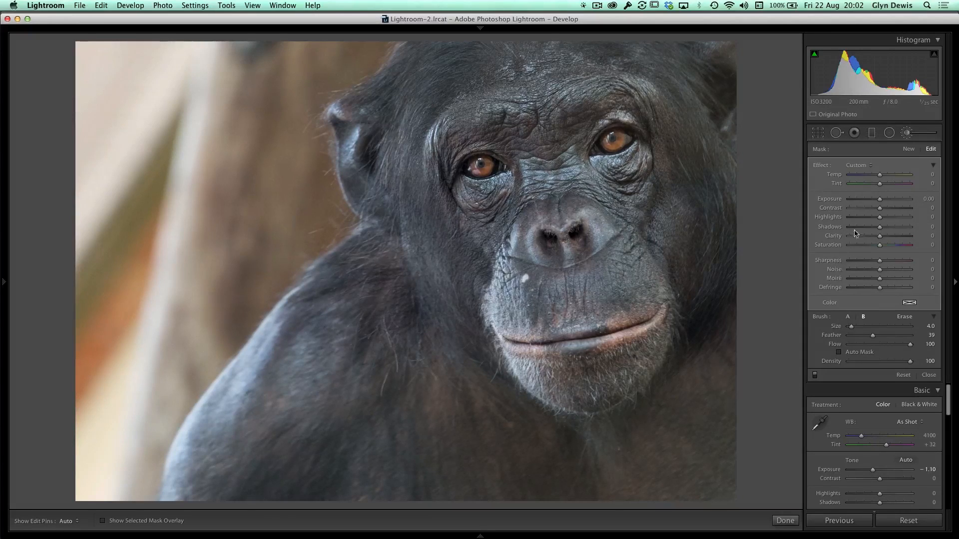
drag(880, 238, 893, 265)
Paint a separate brush mask over the brighter eye, lower its Exposure slightly, and finish with the Adjustment Brush.
click(908, 148)
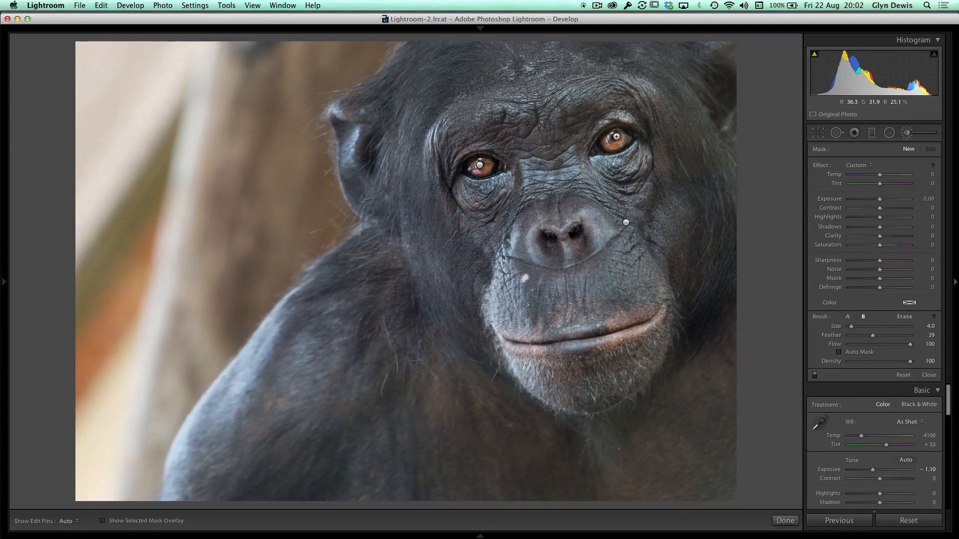
drag(616, 136, 607, 142)
key(o)
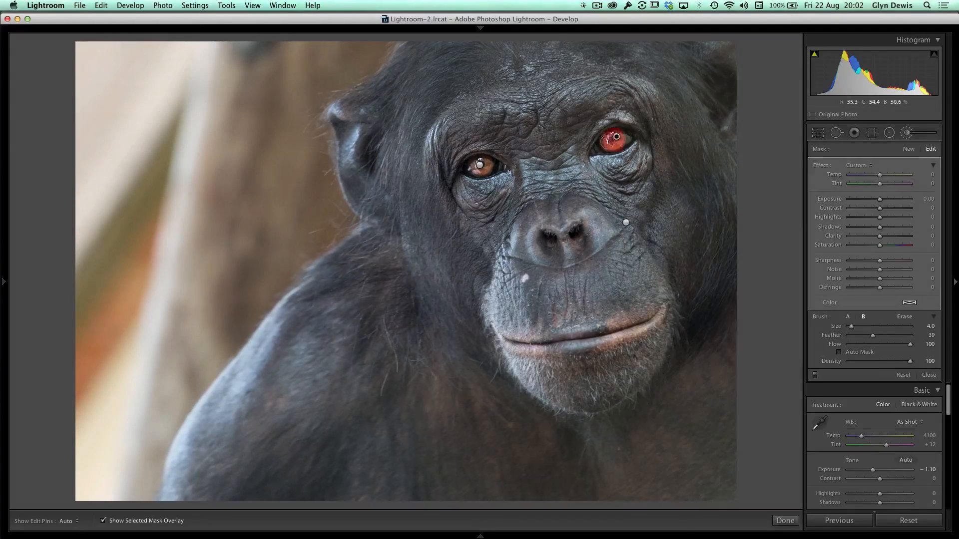
key(o)
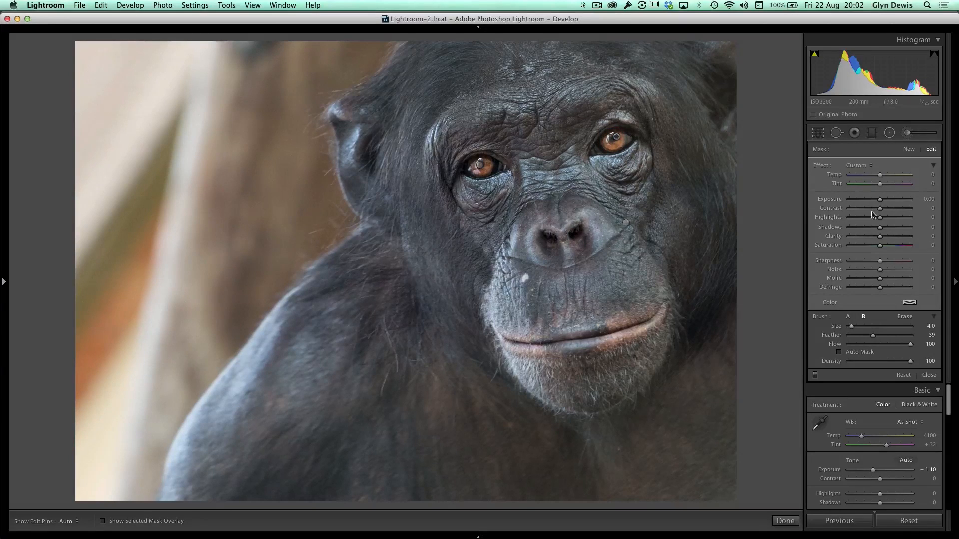
drag(879, 202, 875, 201)
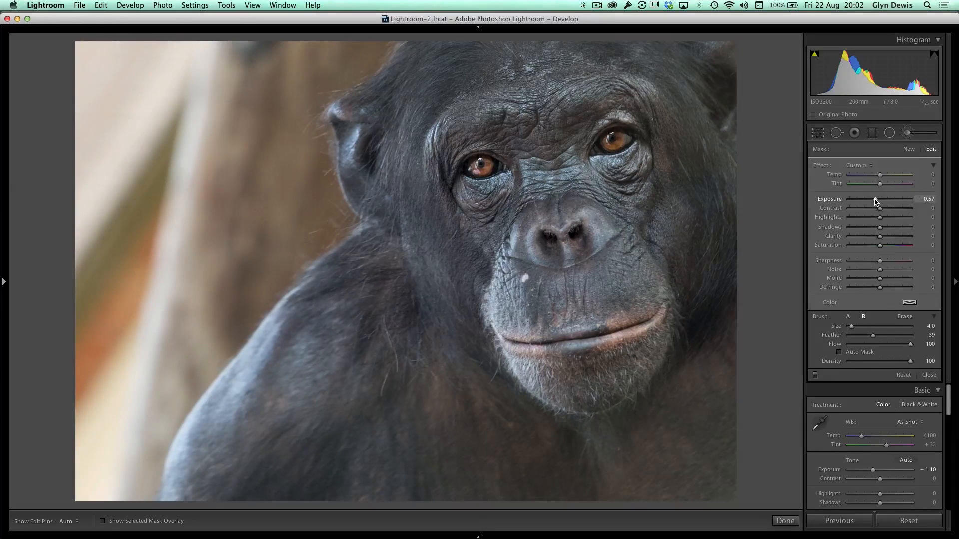
drag(875, 201, 876, 202)
click(907, 133)
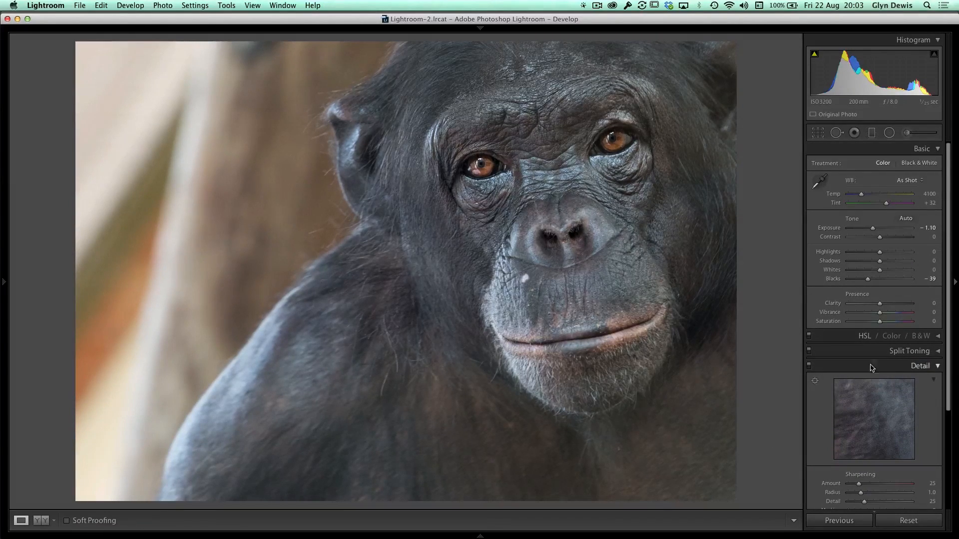
Inspect the noise in the shoulder fur up close and set Luminance noise reduction to 25.
drag(946, 368, 944, 460)
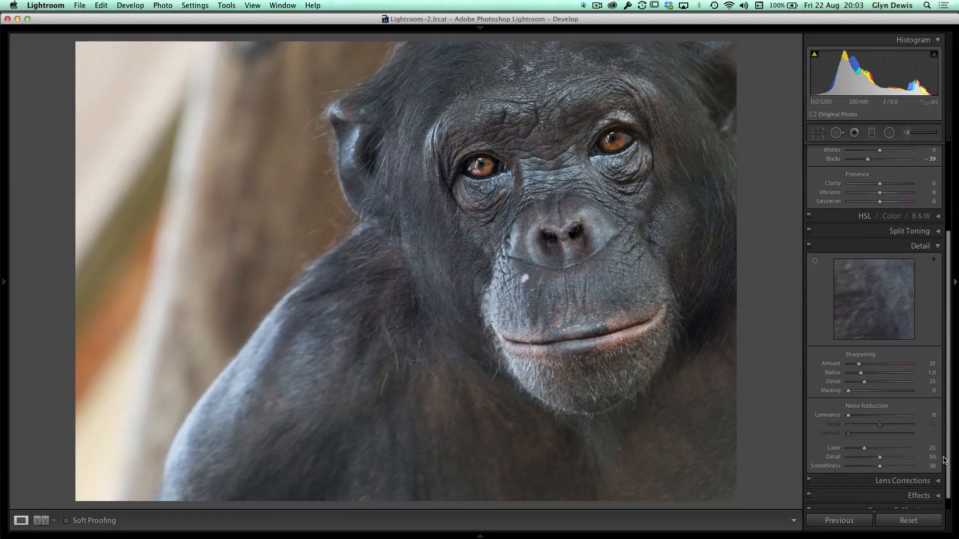
click(407, 235)
drag(339, 338, 413, 212)
drag(330, 363, 242, 295)
drag(326, 216, 339, 316)
drag(322, 188, 337, 243)
drag(389, 299, 315, 230)
drag(327, 287, 373, 301)
click(373, 302)
mouse_move(850, 417)
mouse_down()
mouse_move(875, 418)
mouse_move(852, 418)
mouse_move(863, 419)
mouse_up()
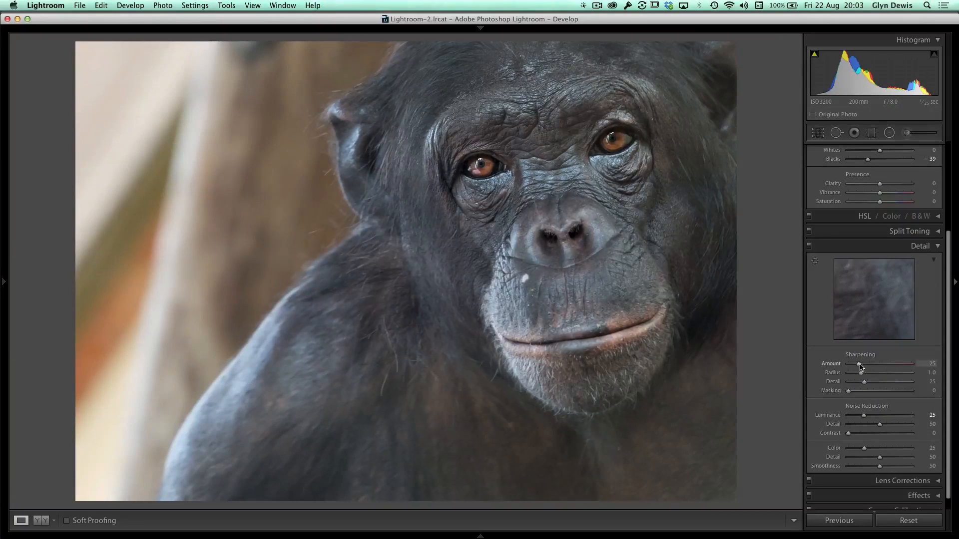
Sharpen the photo with Amount 50 and Masking 86.
drag(860, 366, 872, 367)
key(alt)
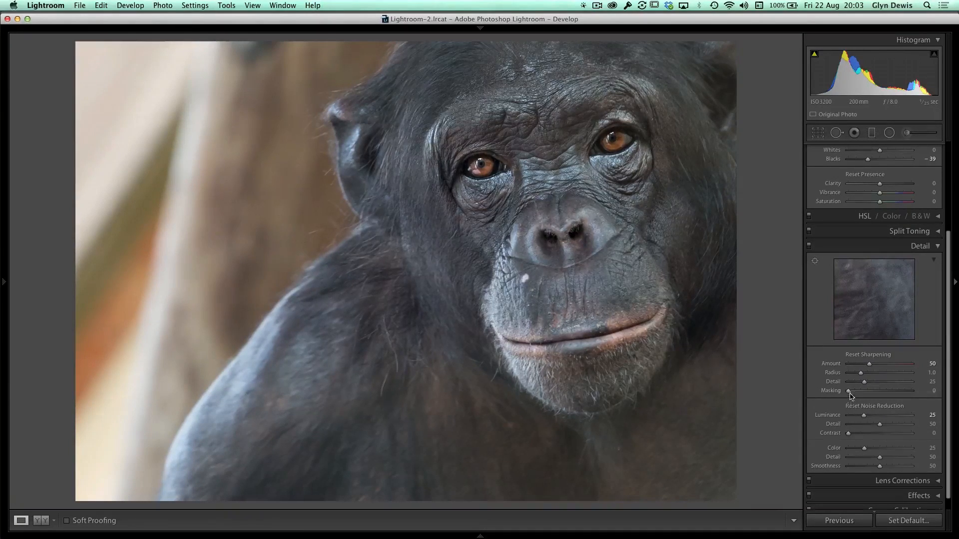
drag(848, 391, 903, 398)
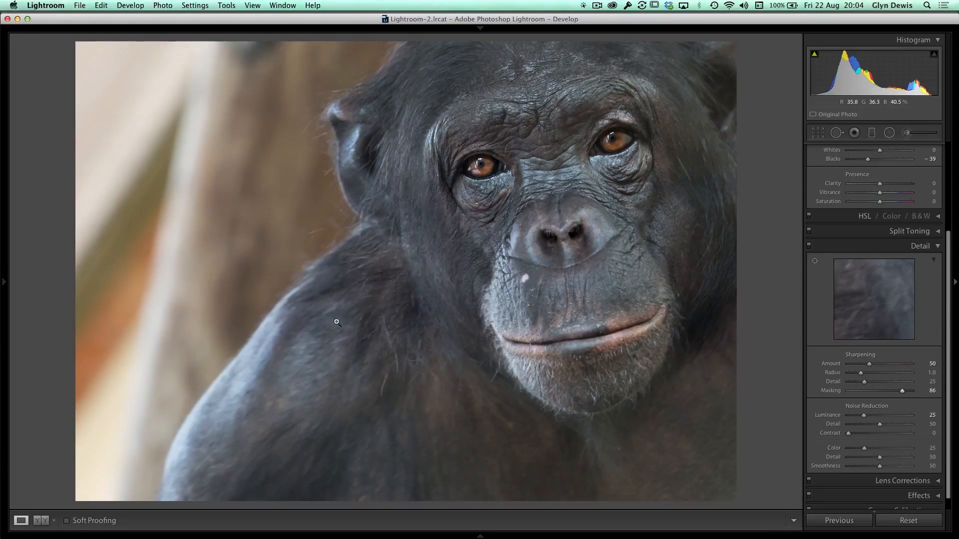
Open the edited photo as a Smart Object in Photoshop.
click(163, 5)
mouse_move(166, 59)
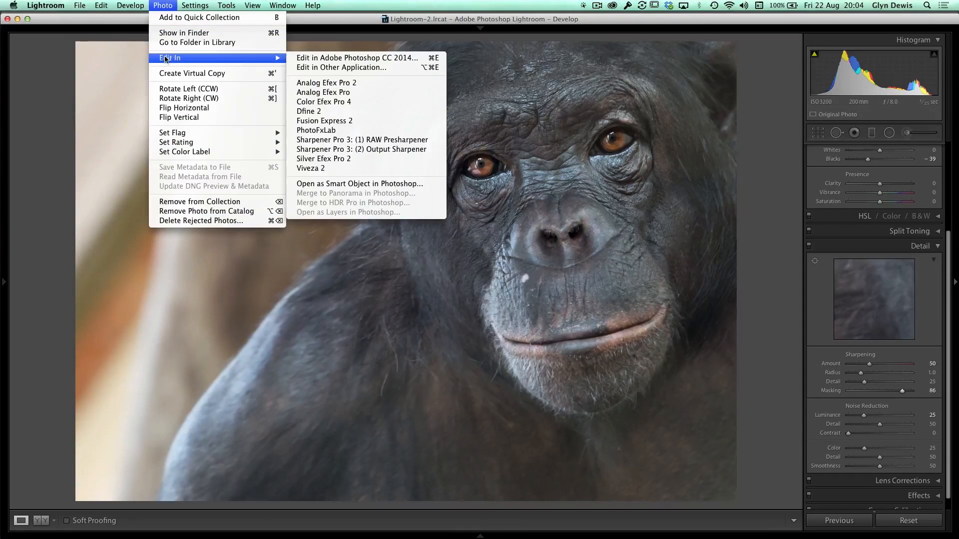
click(349, 185)
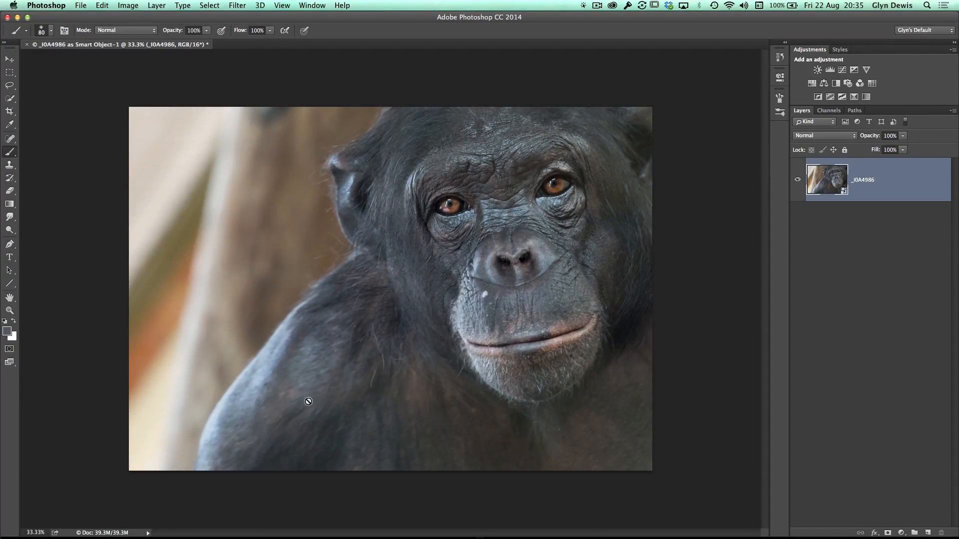
Select the chimpanzee using Focus Area with the Overlay view, extending the selection over the shoulder, chest and ear tip.
key(bracketright)
key(v)
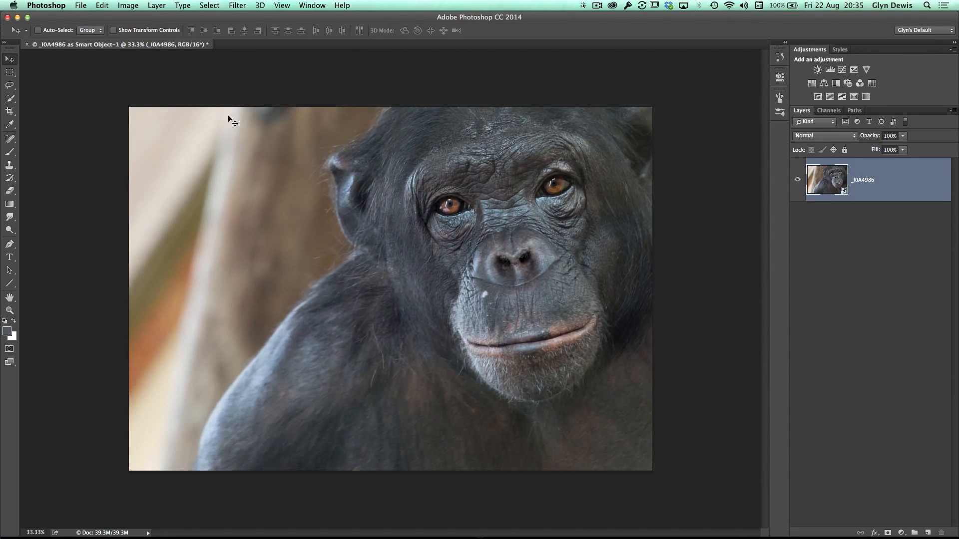
click(209, 5)
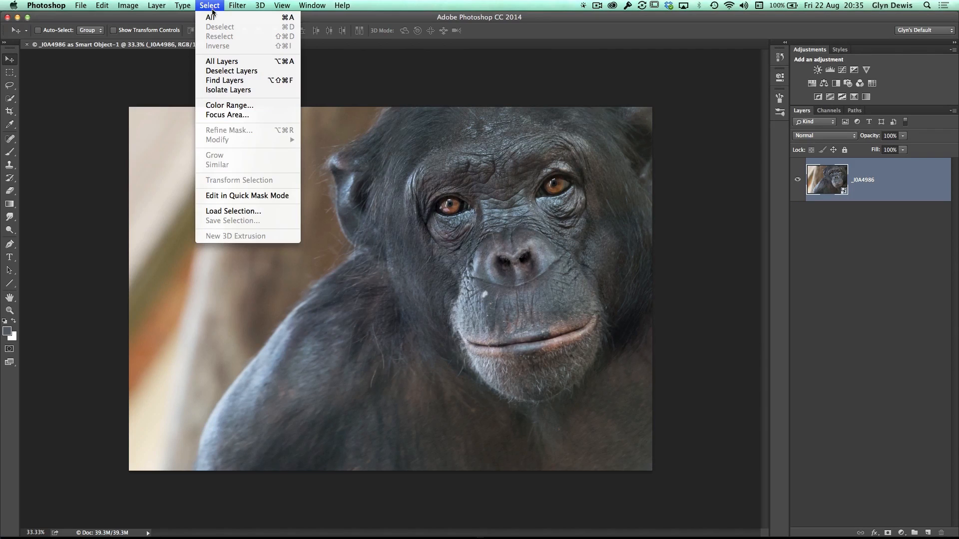
click(221, 115)
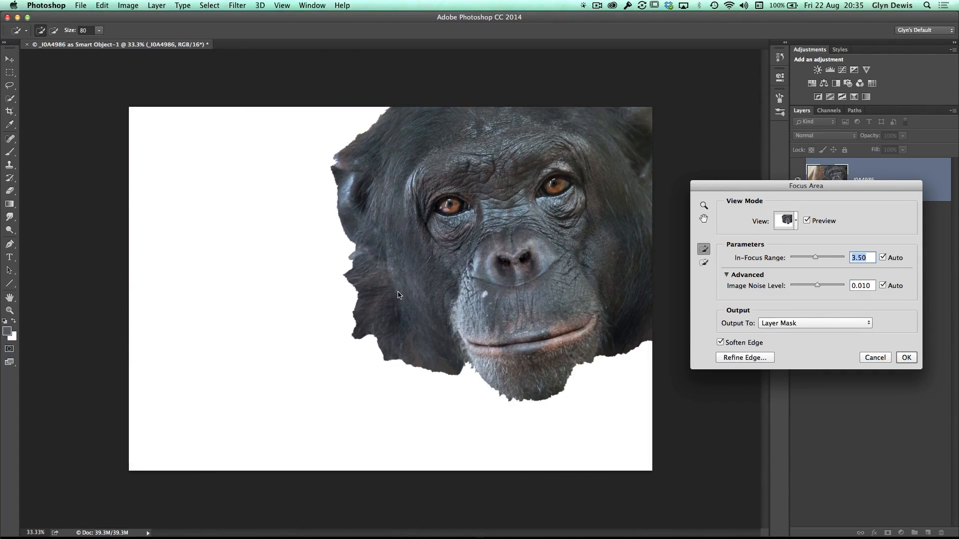
click(795, 222)
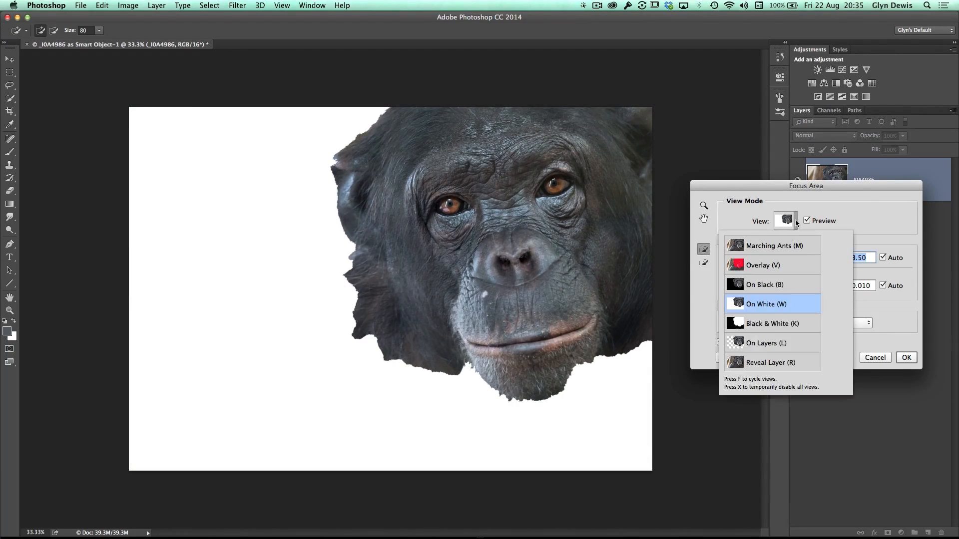
click(750, 267)
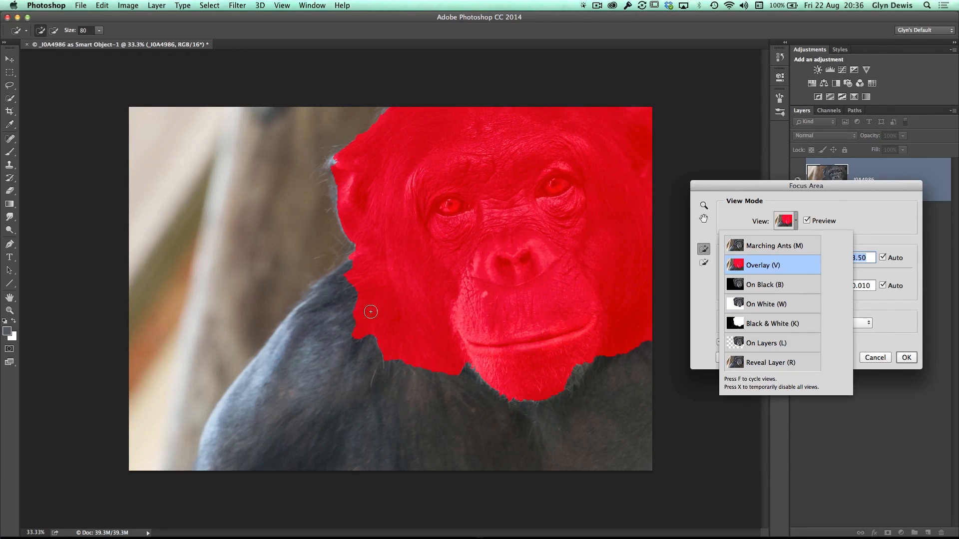
mouse_move(370, 311)
mouse_down()
mouse_move(288, 412)
mouse_move(482, 424)
mouse_move(269, 433)
mouse_move(317, 339)
mouse_up()
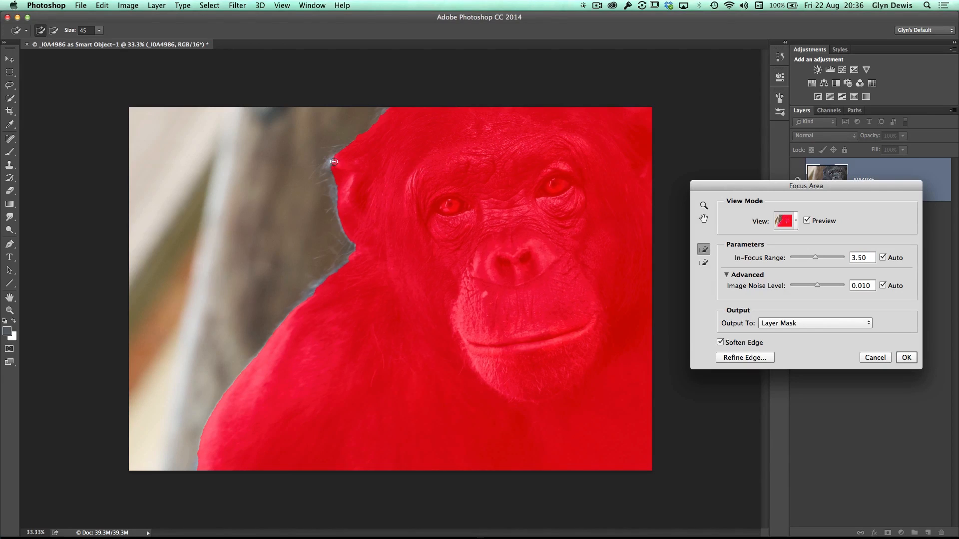
drag(334, 162, 342, 183)
Check the selection in Black & White and On White views and send it to Refine Edge as a Layer Mask.
click(796, 224)
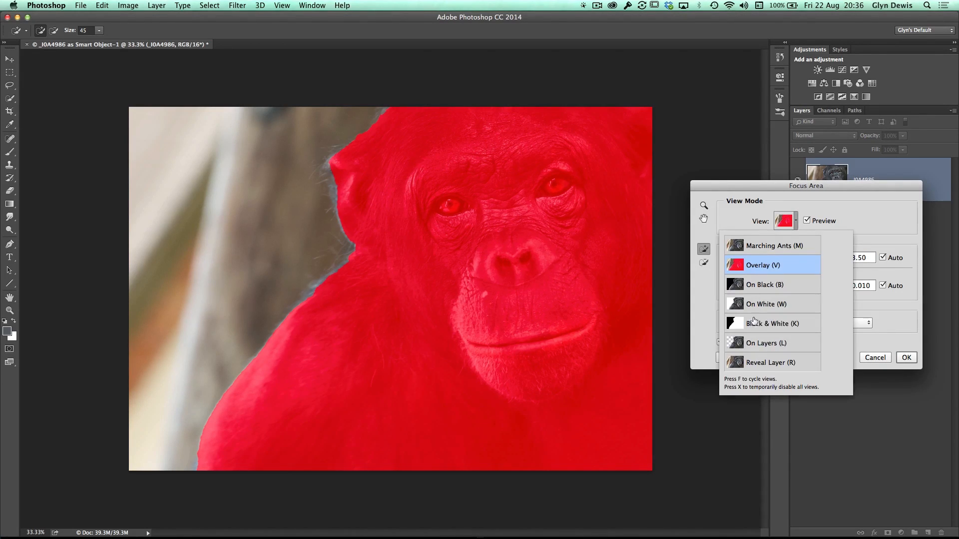
click(755, 325)
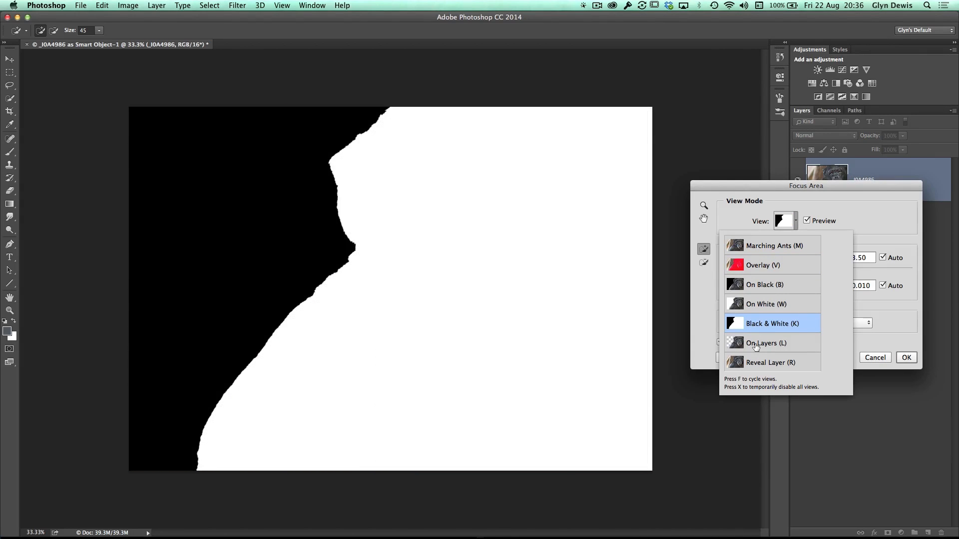
click(754, 306)
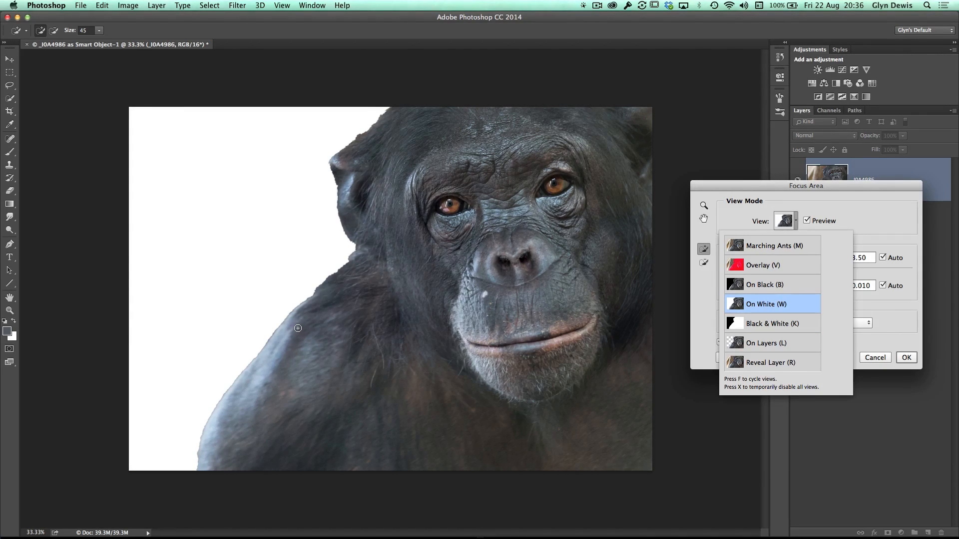
click(859, 212)
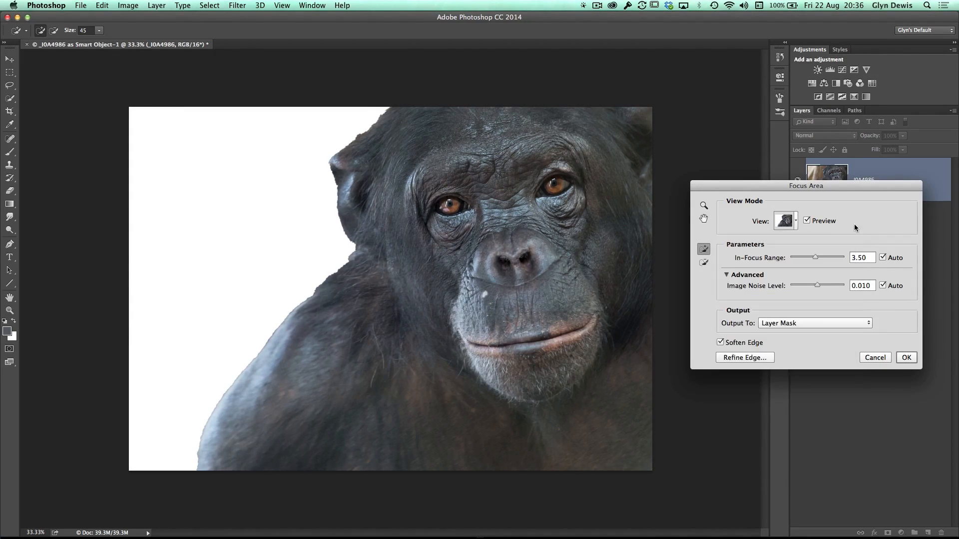
click(743, 357)
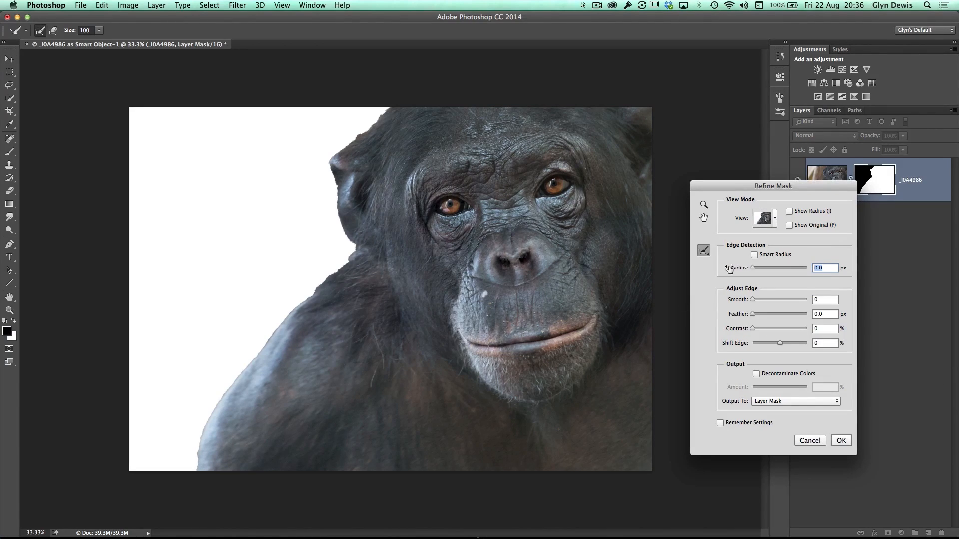
Try to refine the fur edge around the head, ear and shoulder with the Refine Radius Tool.
click(706, 256)
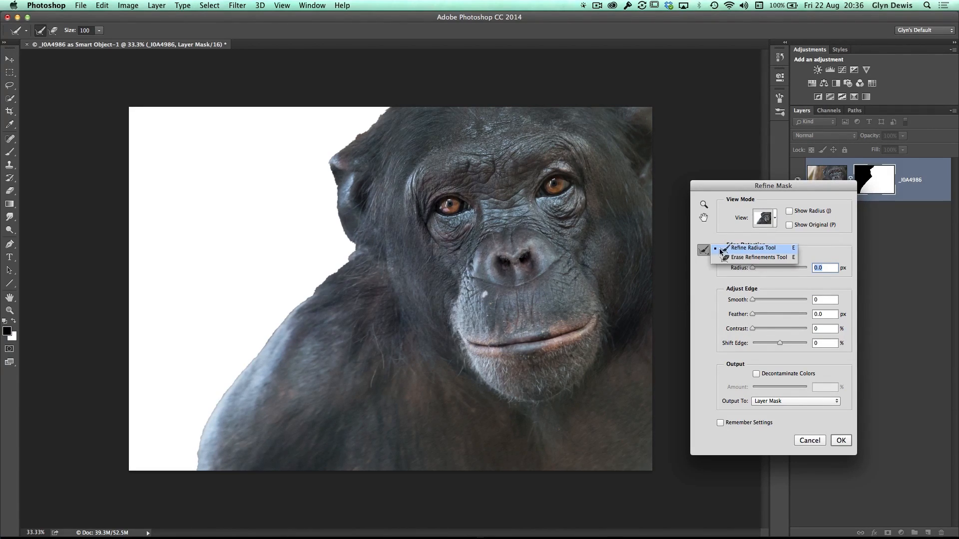
click(730, 251)
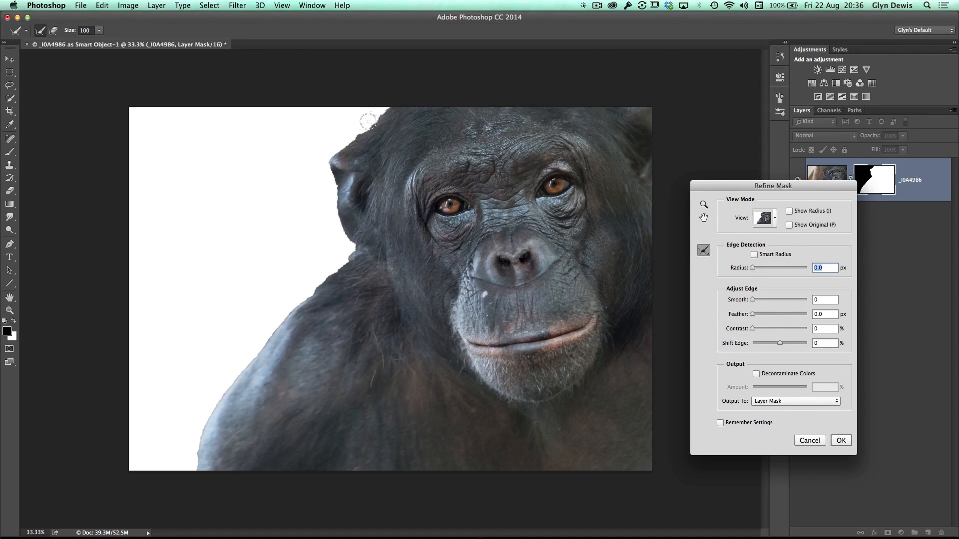
mouse_move(385, 103)
mouse_down()
mouse_move(330, 157)
mouse_move(354, 254)
mouse_move(252, 364)
mouse_move(210, 425)
mouse_move(201, 475)
mouse_up()
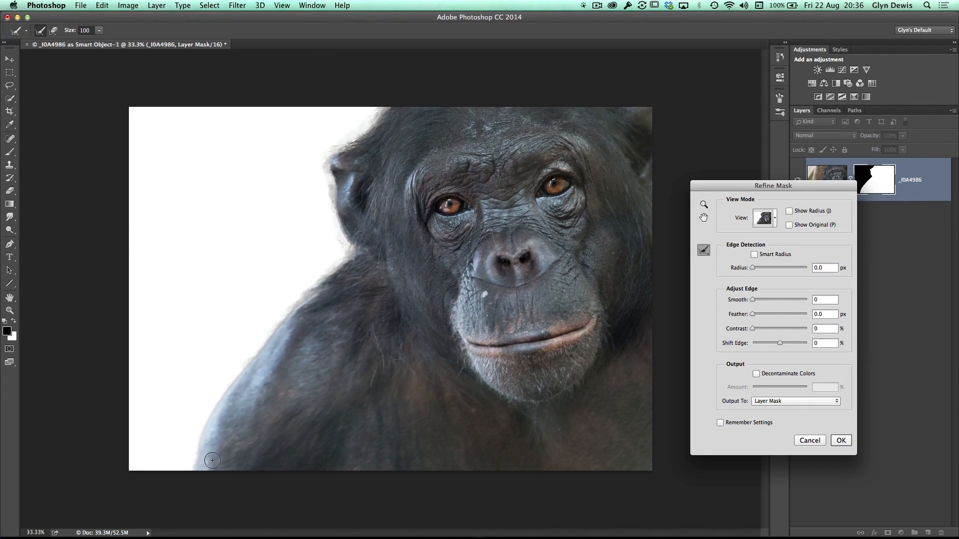
drag(346, 154, 354, 194)
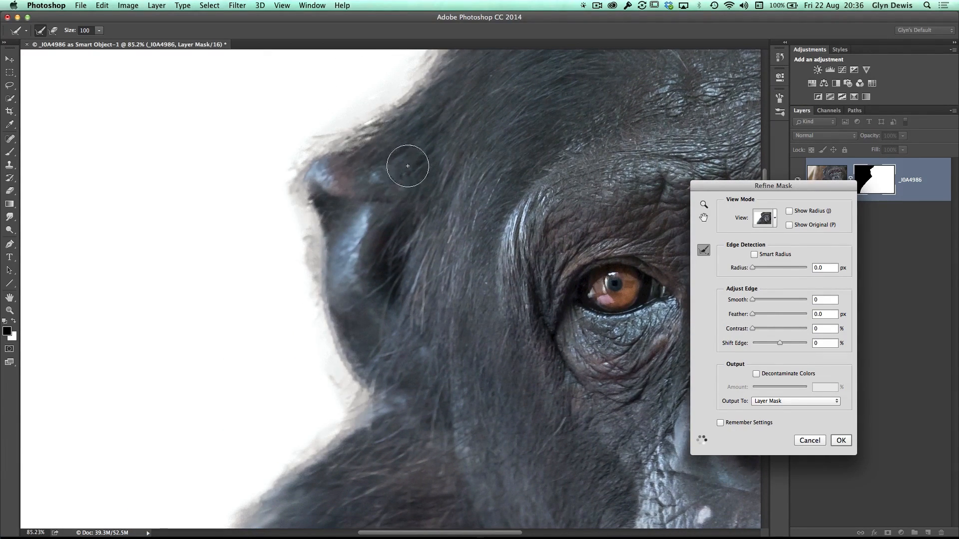
drag(346, 338, 294, 312)
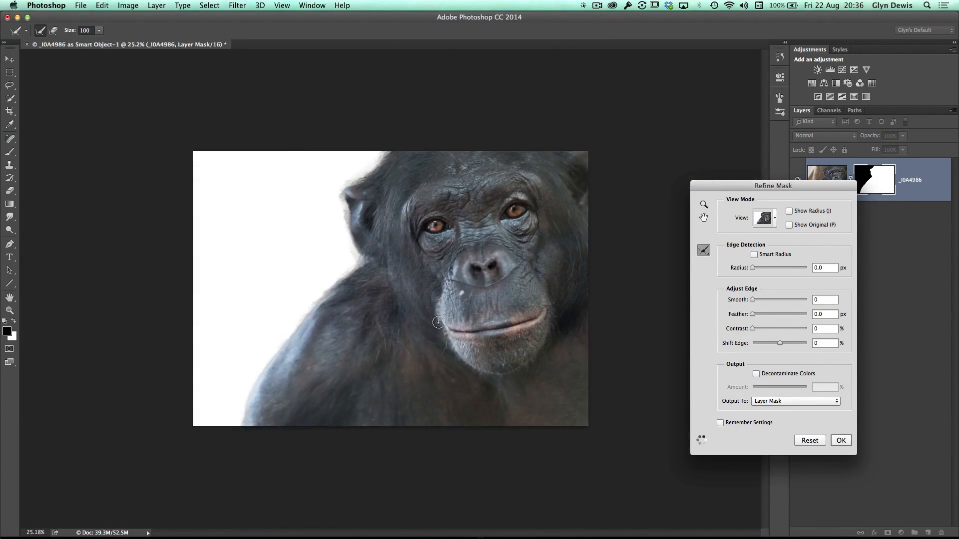
key(Return)
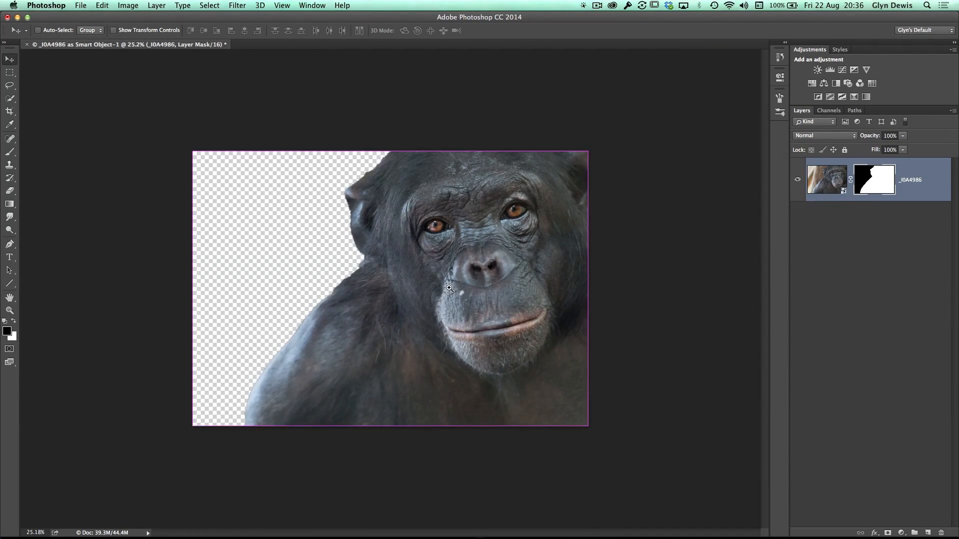
Refine the chimpanzee's layer mask with Radius 5.5 px, Smooth 48 and Contrast 19%, outputting to Layer Mask.
drag(452, 290, 475, 320)
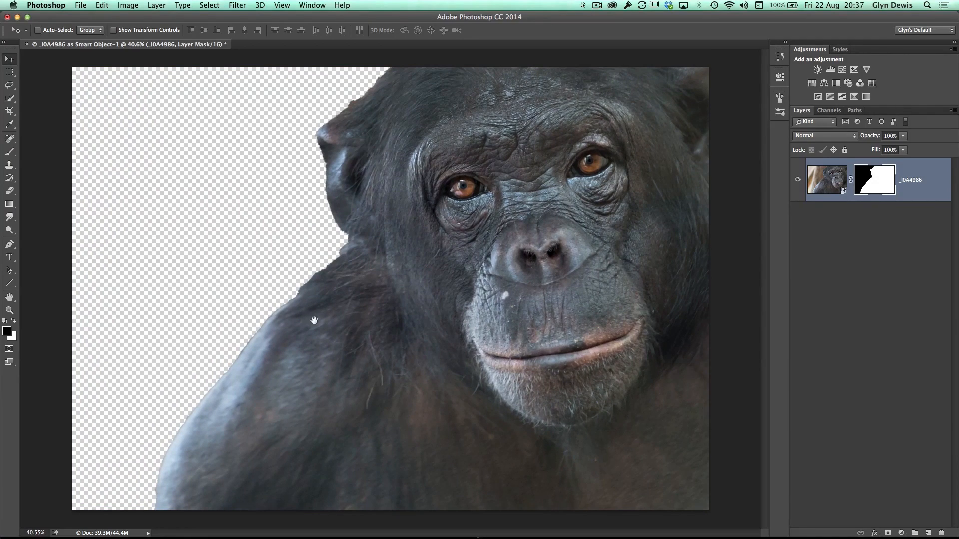
drag(313, 320, 303, 311)
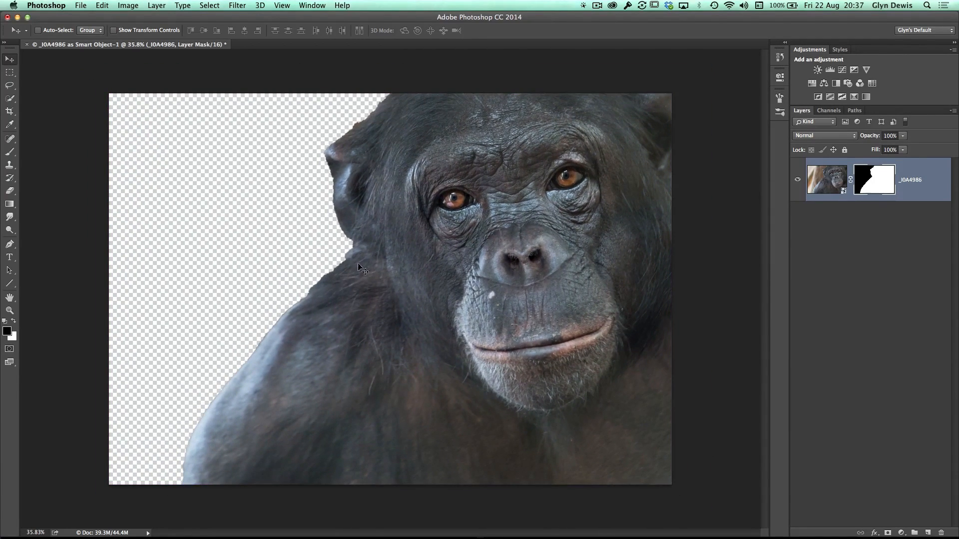
key(w)
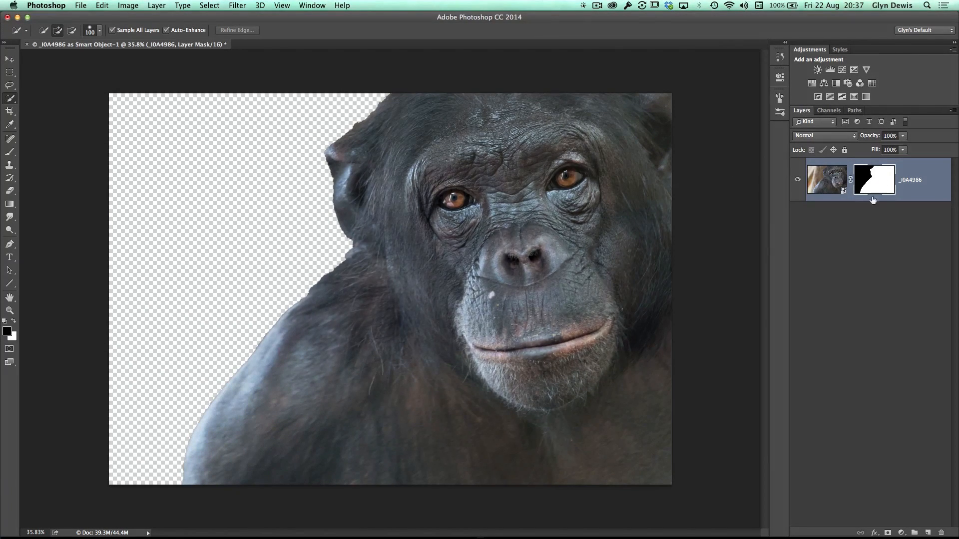
right_click(875, 180)
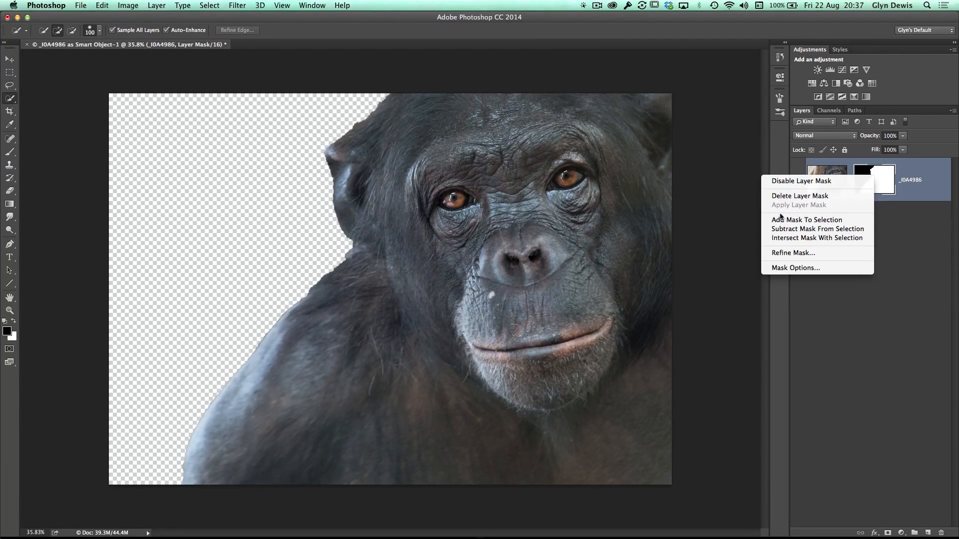
click(792, 254)
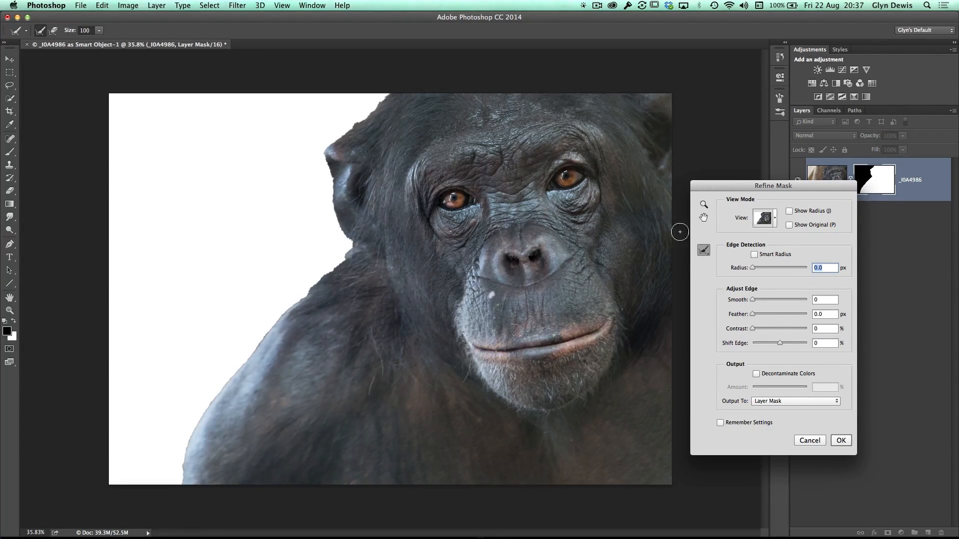
drag(718, 186, 723, 188)
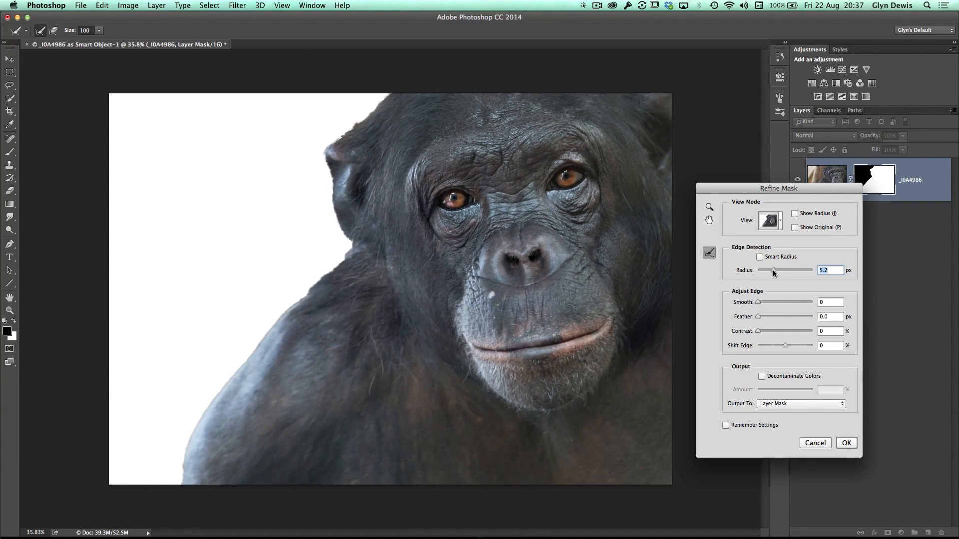
drag(759, 330, 762, 330)
drag(768, 331, 764, 302)
drag(783, 304, 784, 304)
click(763, 405)
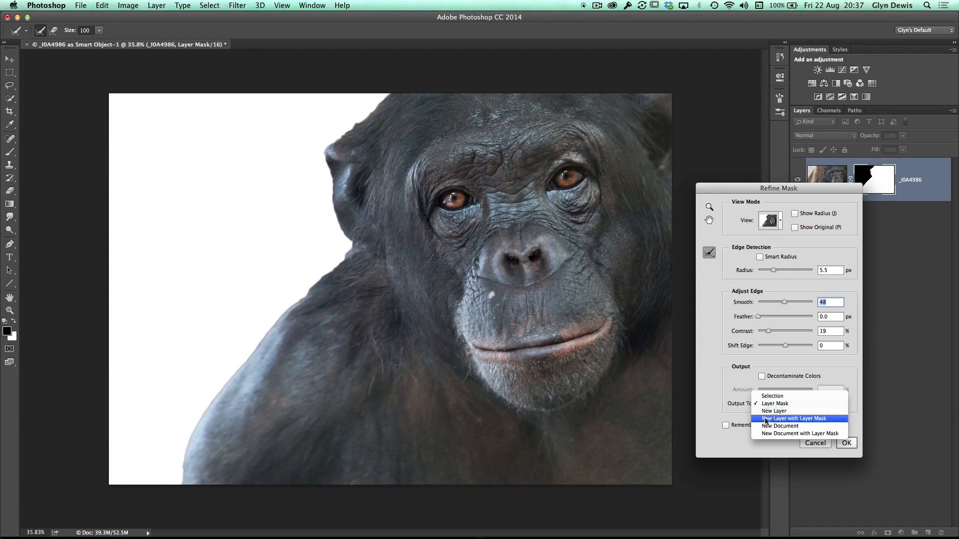
click(770, 404)
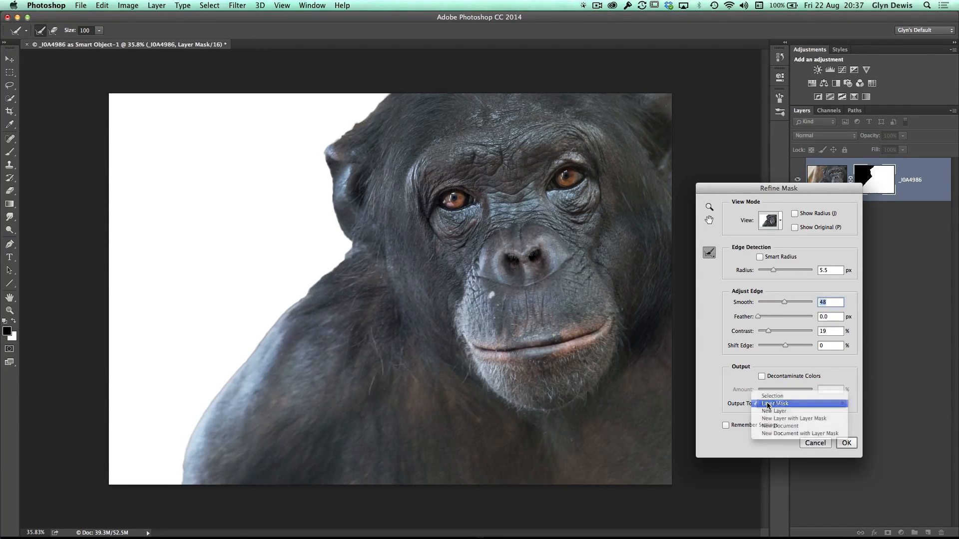
click(846, 443)
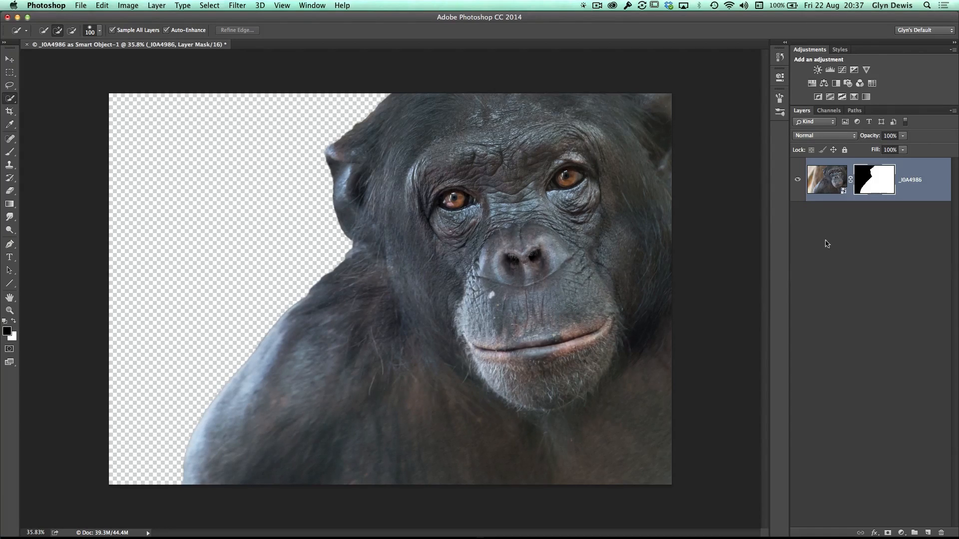
Add a blank layer, move it beneath the chimpanzee layer, and undo both changes.
click(927, 533)
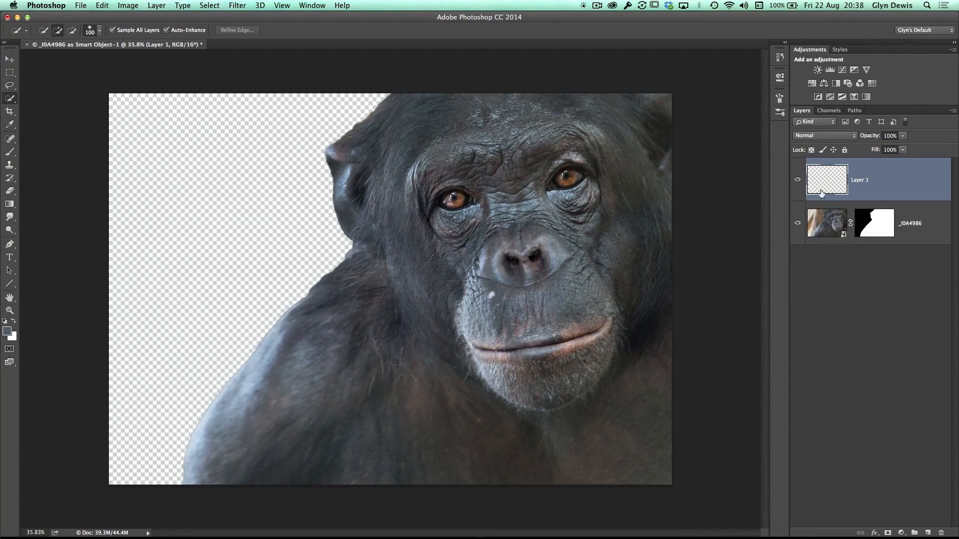
drag(825, 182, 815, 247)
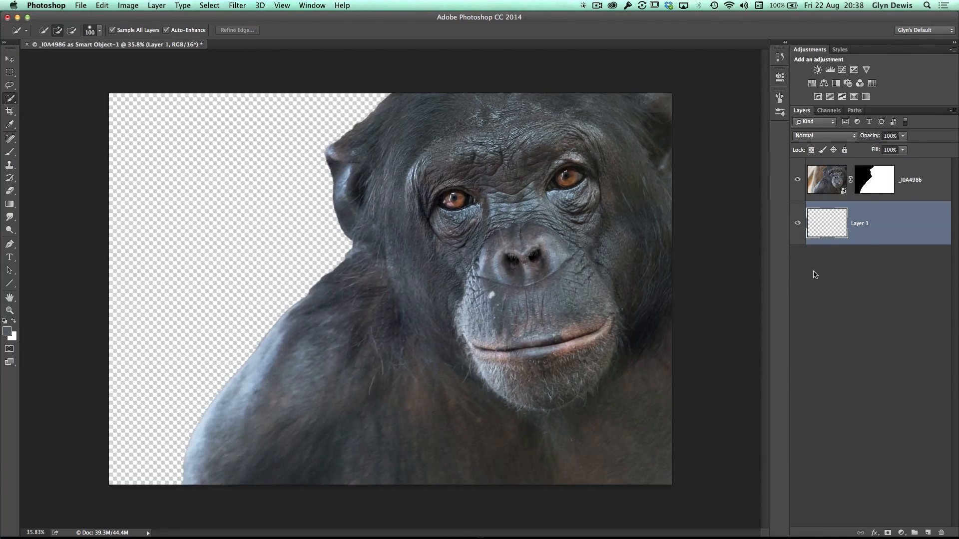
key(super+alt+z)
key(super+alt+z)
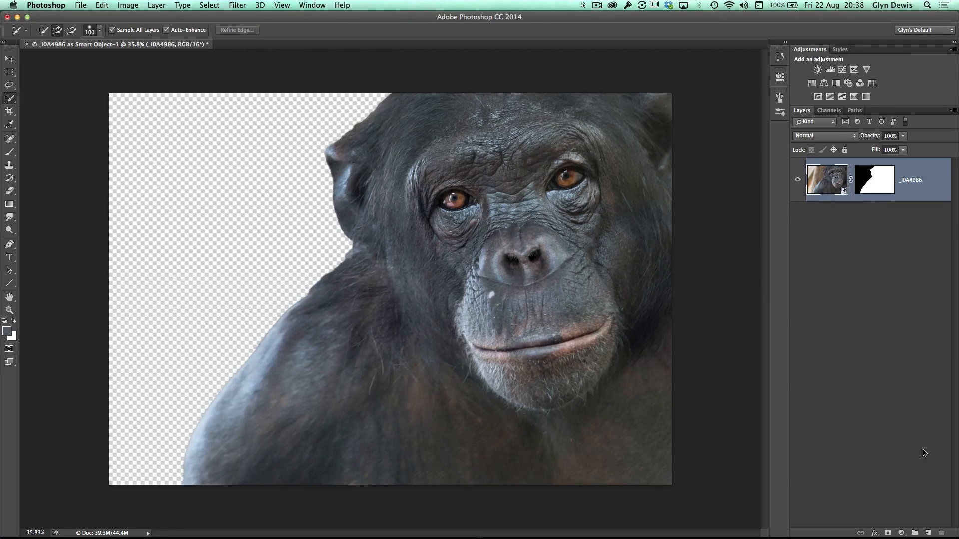
Add a blank layer directly beneath the chimpanzee layer and fill it with white.
super+click(928, 533)
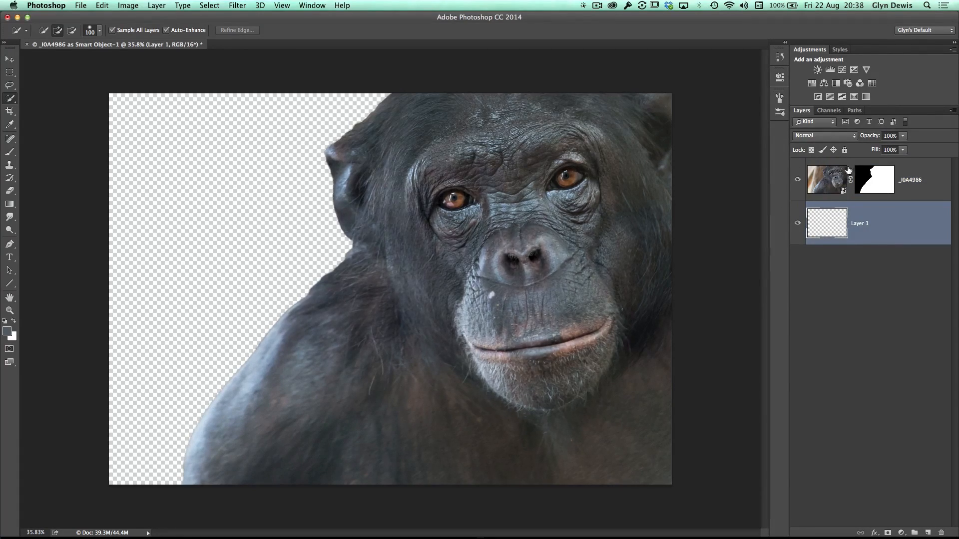
click(102, 5)
click(102, 5)
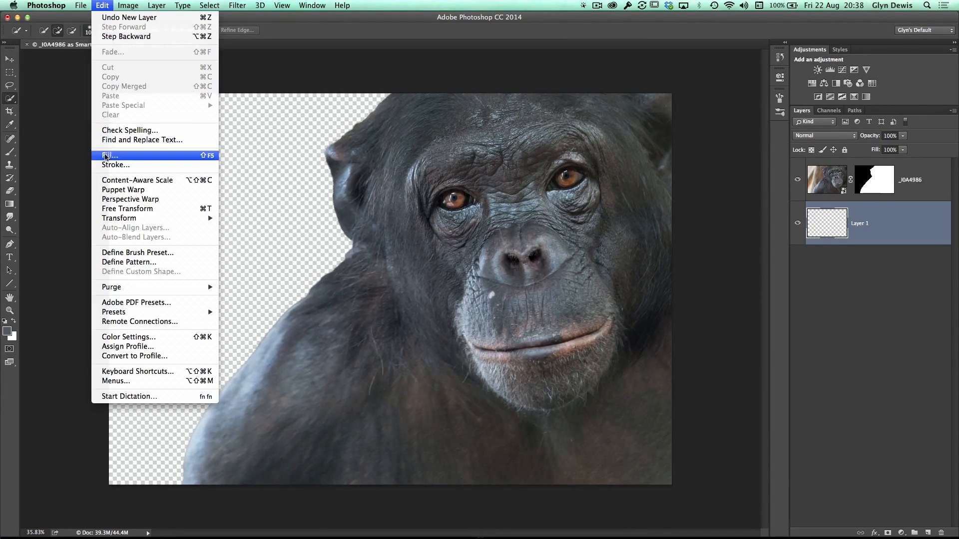
click(106, 157)
click(427, 167)
key(w)
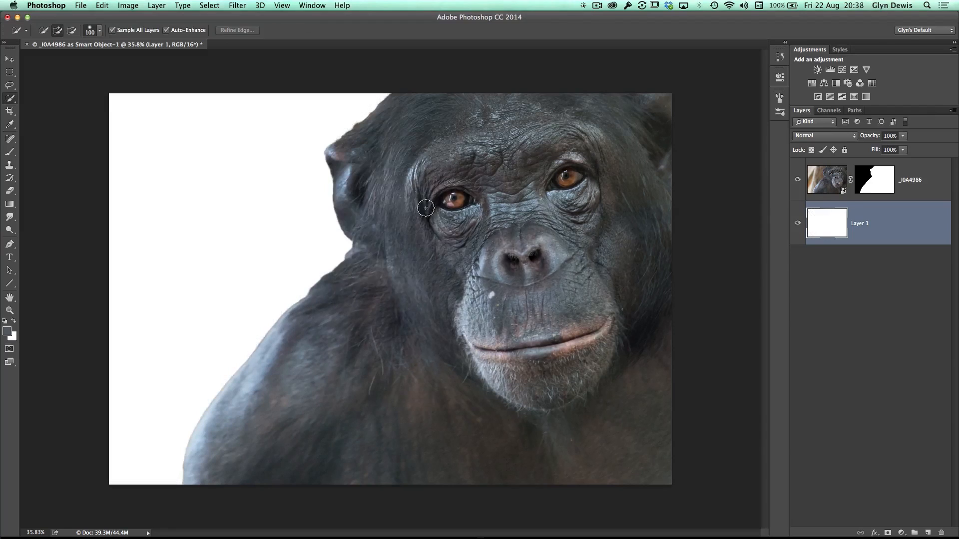
Target the chimpanzee's layer mask and set the Brush tool to a soft round tip at 90 px with 0% hardness.
click(869, 183)
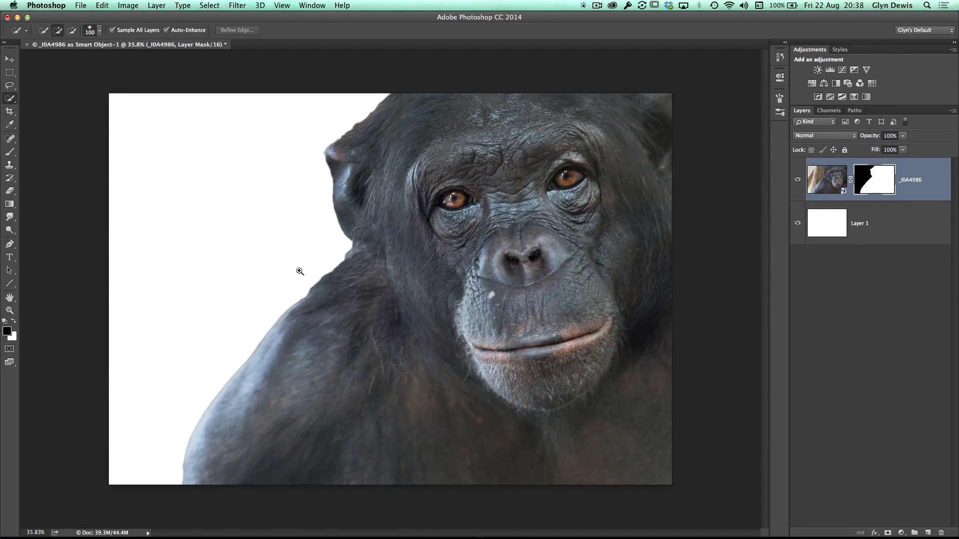
key(super+equal)
drag(309, 286, 301, 284)
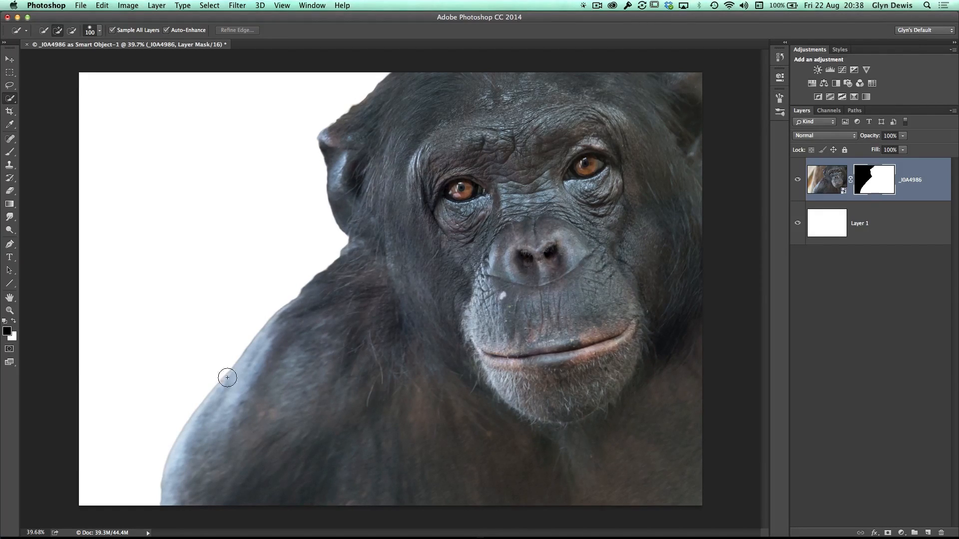
key(b)
click(51, 31)
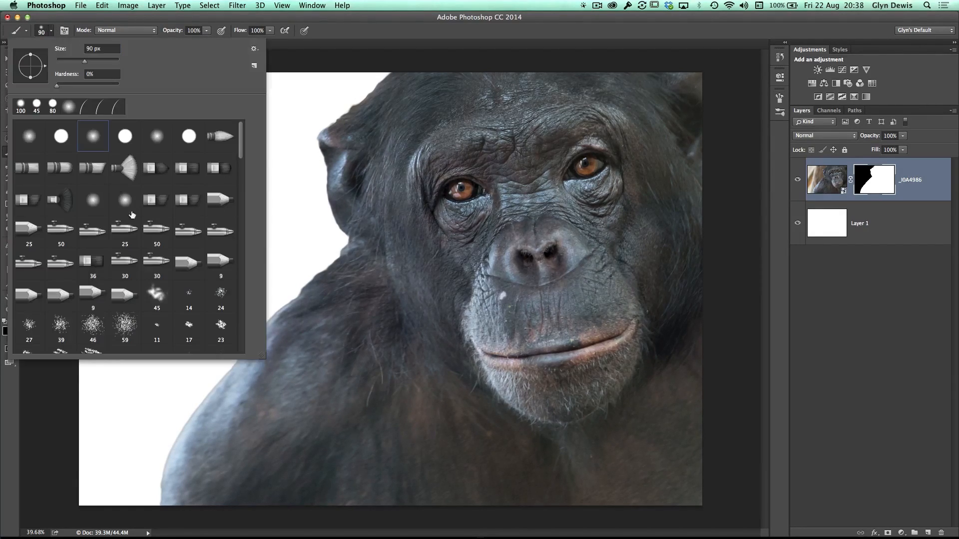
click(88, 142)
click(58, 88)
click(348, 39)
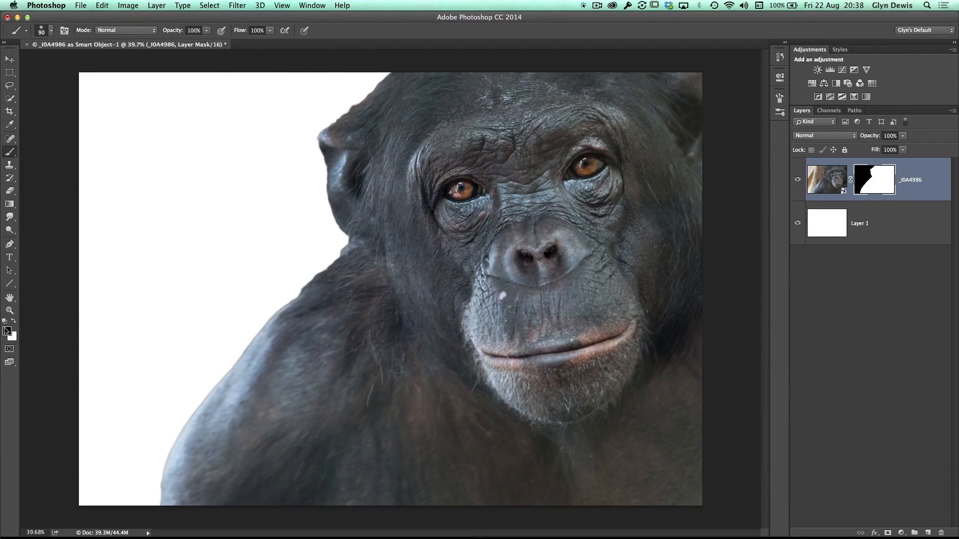
Paint black on the mask along the neck and shoulder edge with the soft brush reduced to 60 px.
scroll(293, 337, up, 3)
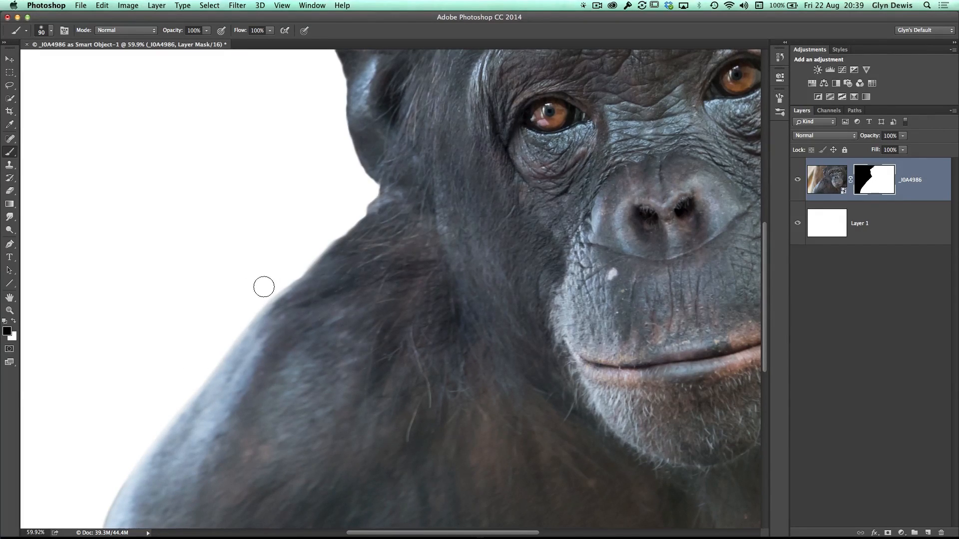
key(bracketleft)
key(bracketleft)
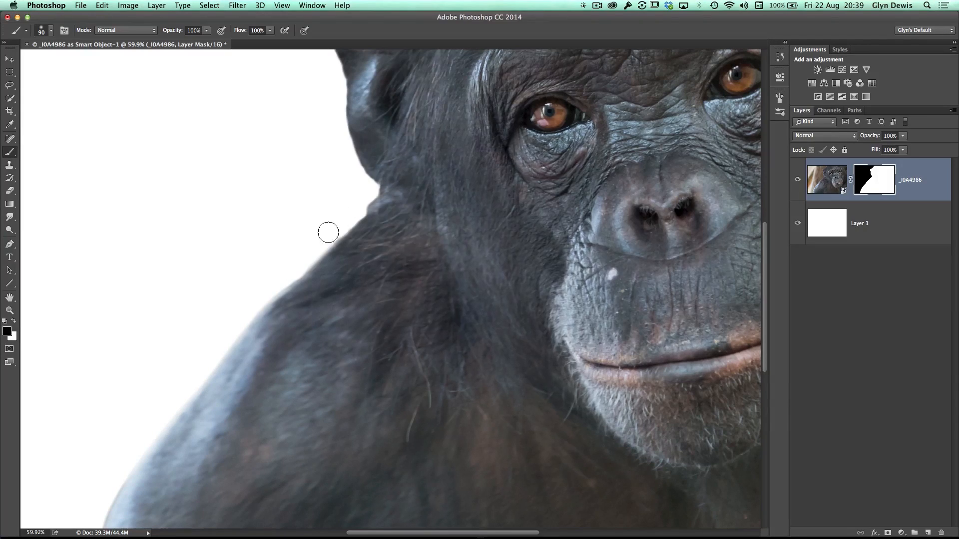
key(bracketleft)
mouse_move(366, 201)
mouse_down()
mouse_move(375, 195)
mouse_move(366, 201)
mouse_up()
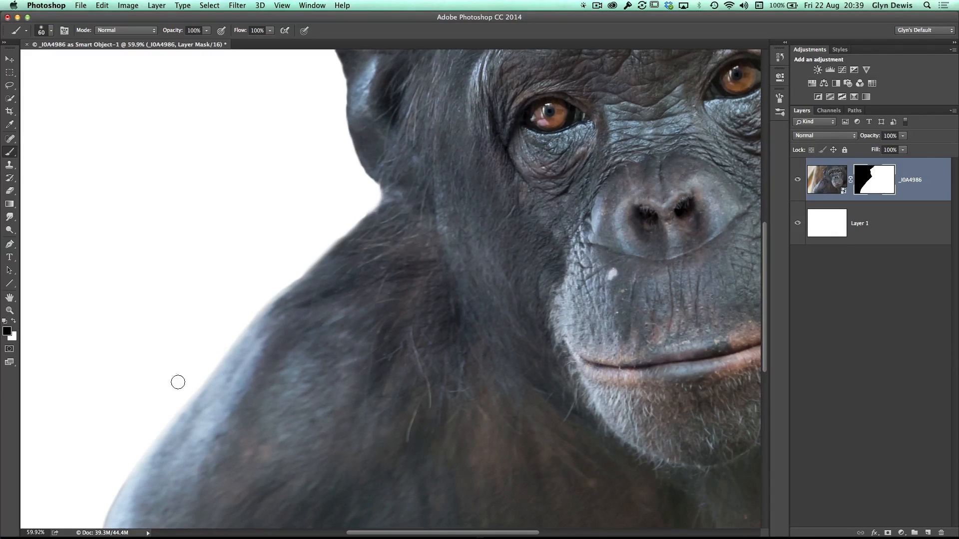
drag(184, 385, 296, 233)
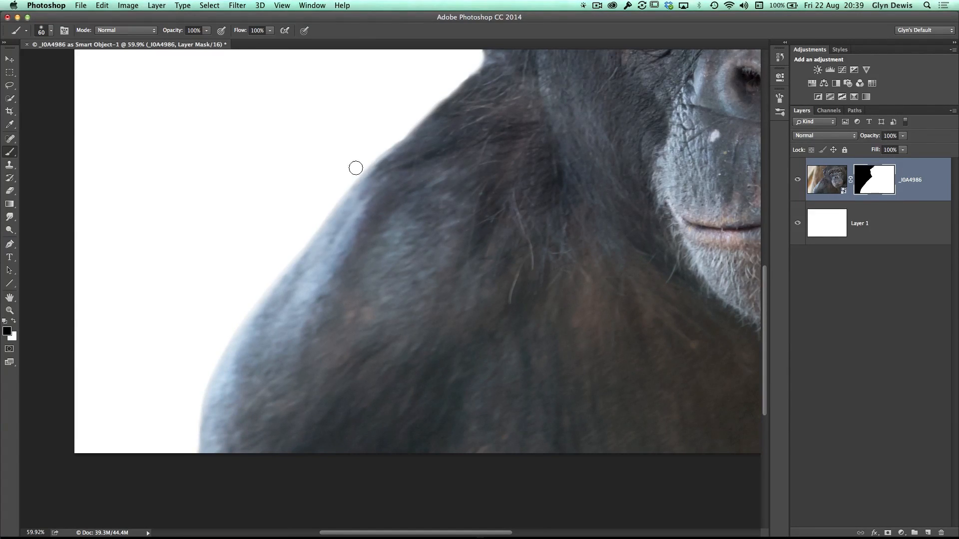
drag(370, 160, 250, 336)
Clean up the mask in black around the head and ear edge, using brush sizes of 70 px and 50 px.
drag(250, 197, 261, 356)
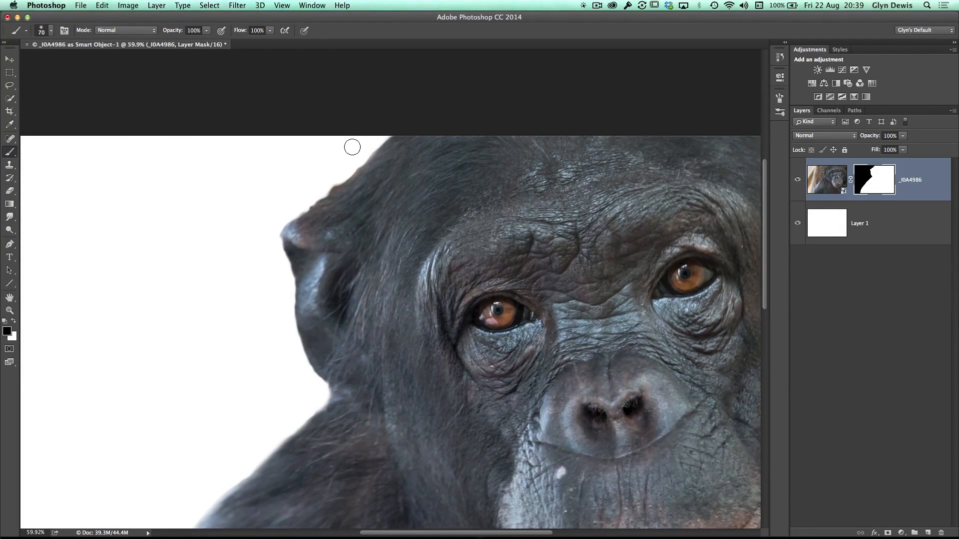
key(bracketright)
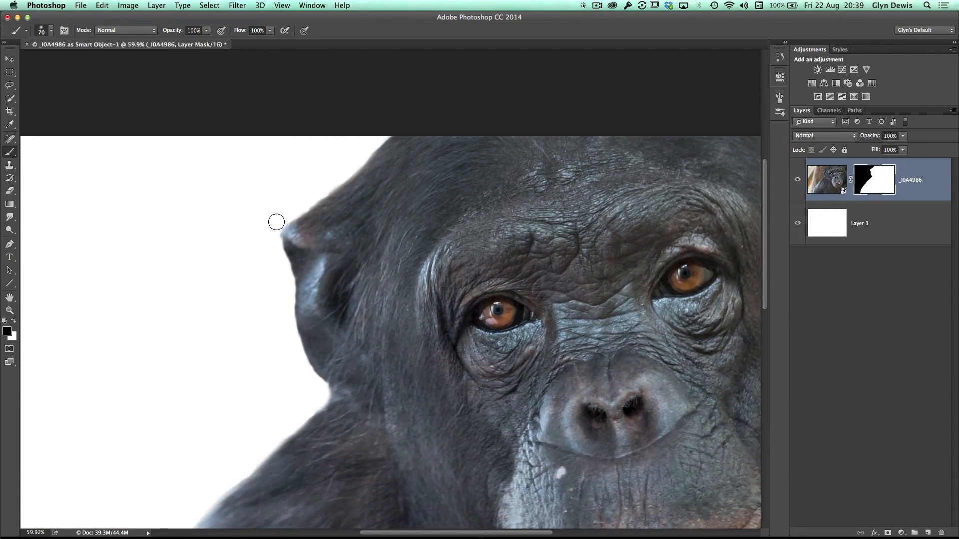
key(bracketleft)
key(bracketleft)
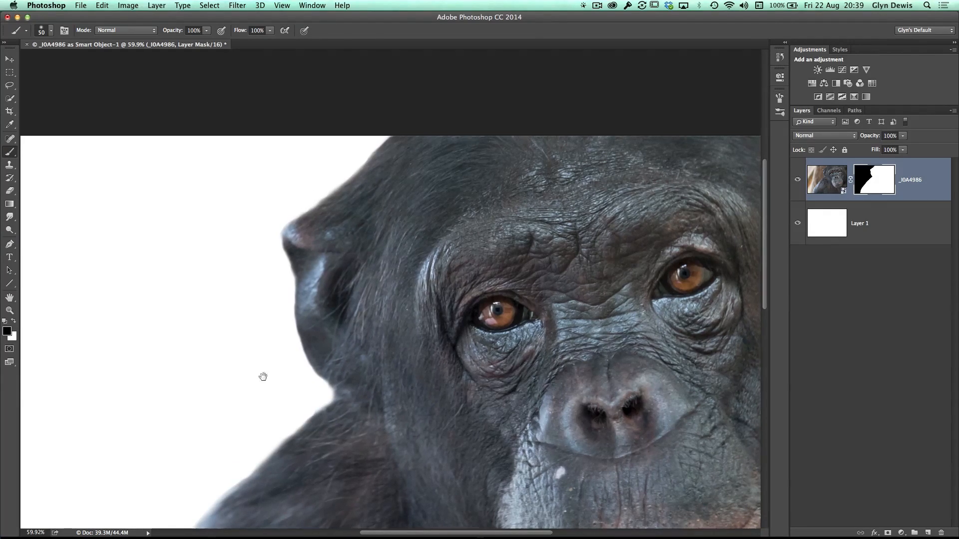
drag(263, 394, 282, 287)
super+drag(305, 323, 254, 311)
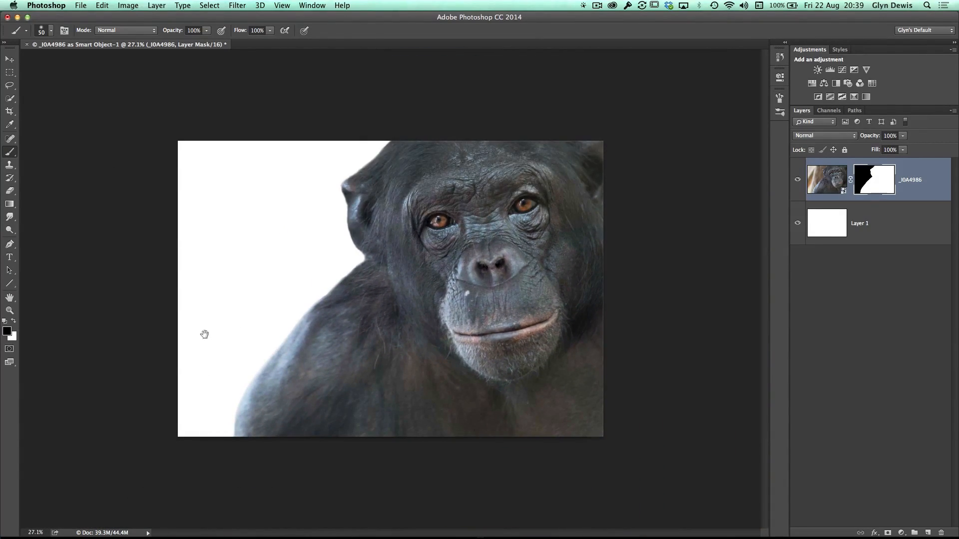
super+drag(392, 290, 407, 320)
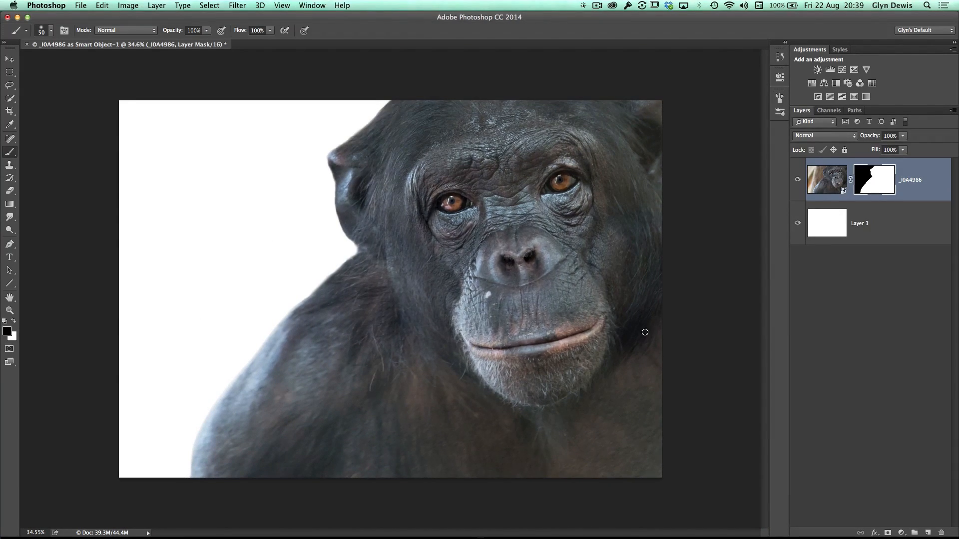
Disable the chimpanzee's layer mask to examine the stray hairs along the original edge, and re-enable it.
shift+click(869, 181)
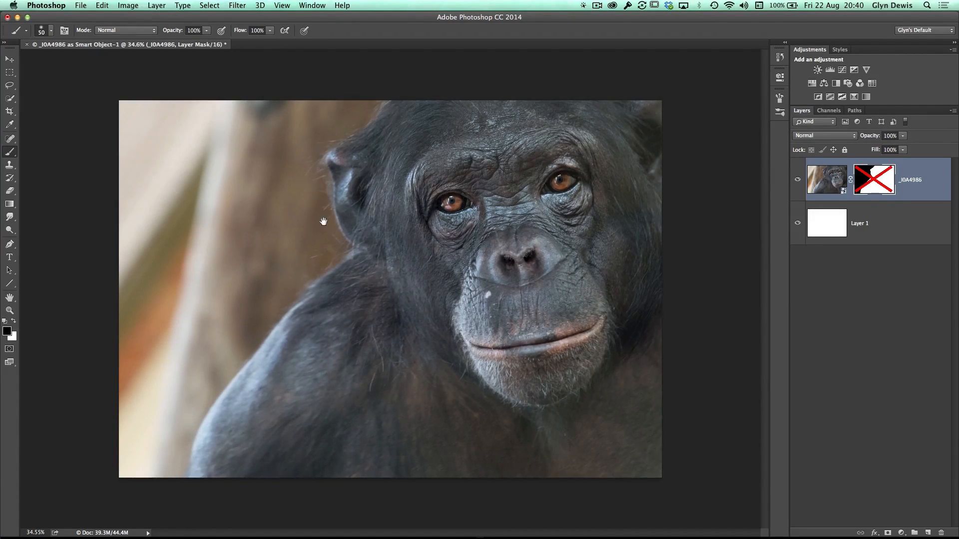
drag(323, 221, 348, 243)
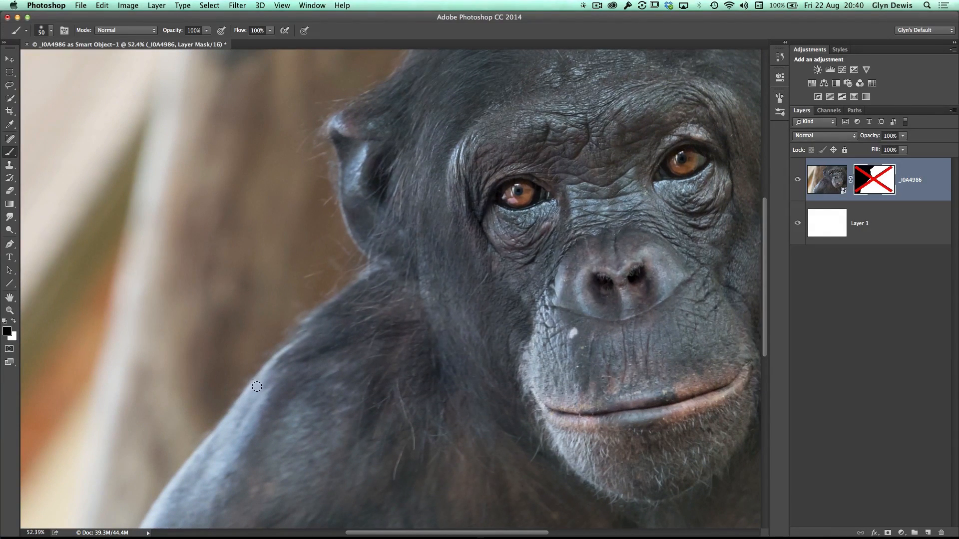
shift+click(875, 180)
drag(319, 310, 297, 301)
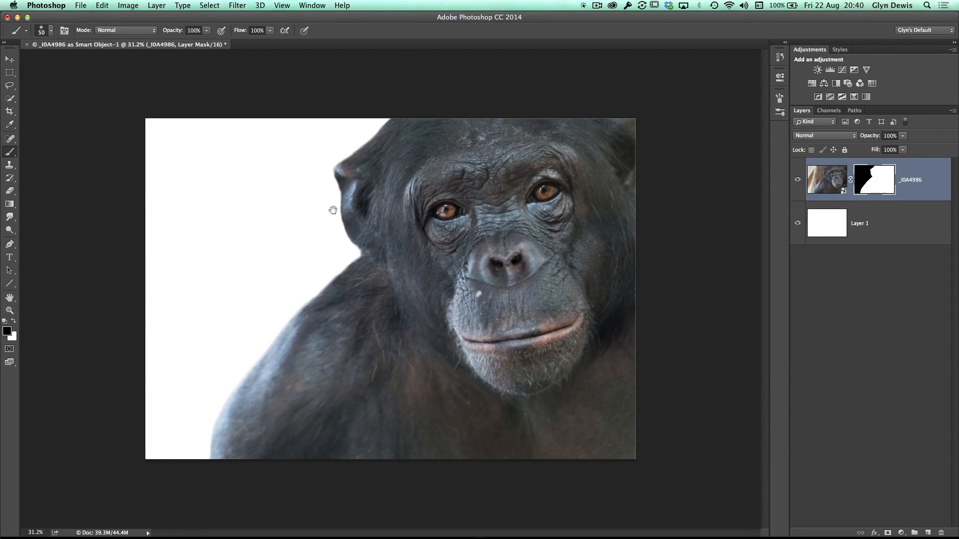
scroll(357, 198, up, 2)
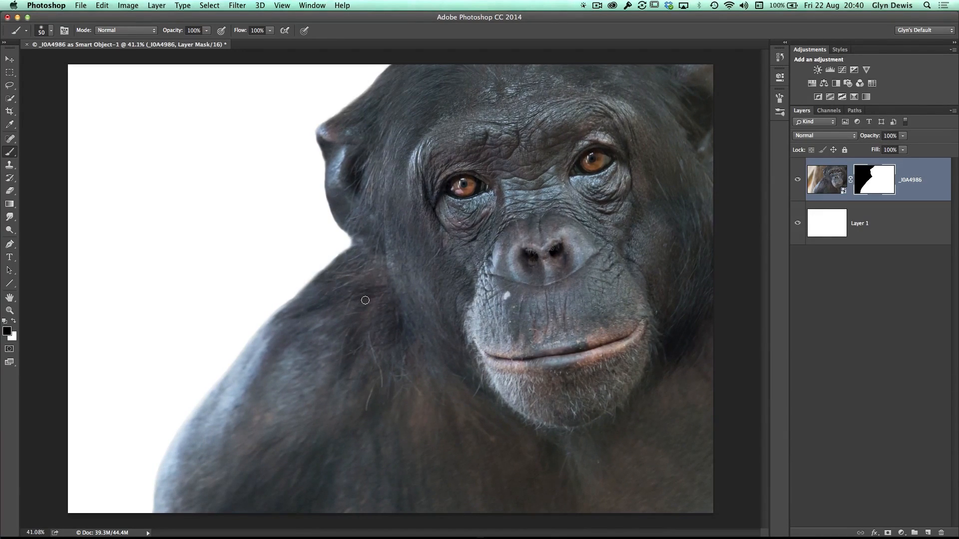
Duplicate the masked chimpanzee Smart Object layer and hide the original beneath it.
key(super+2)
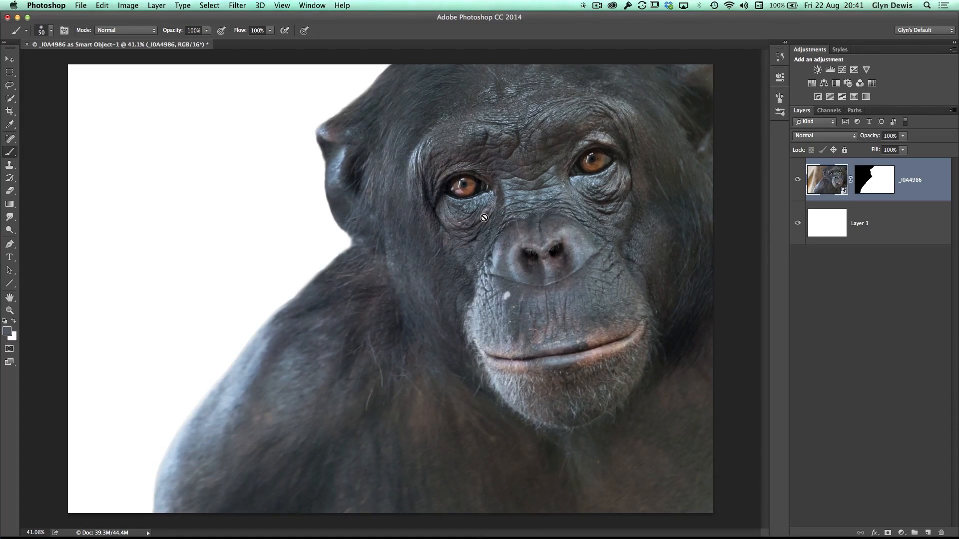
key(super+j)
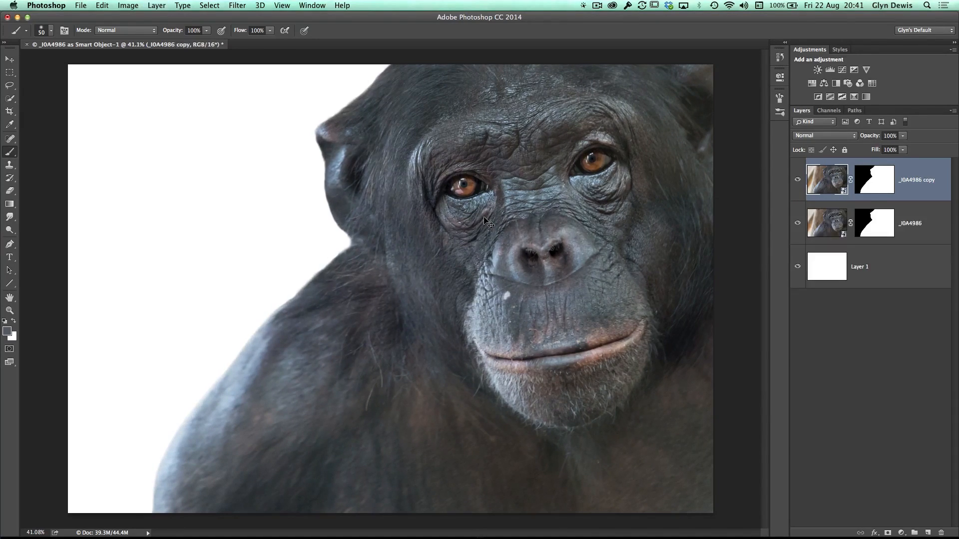
click(798, 224)
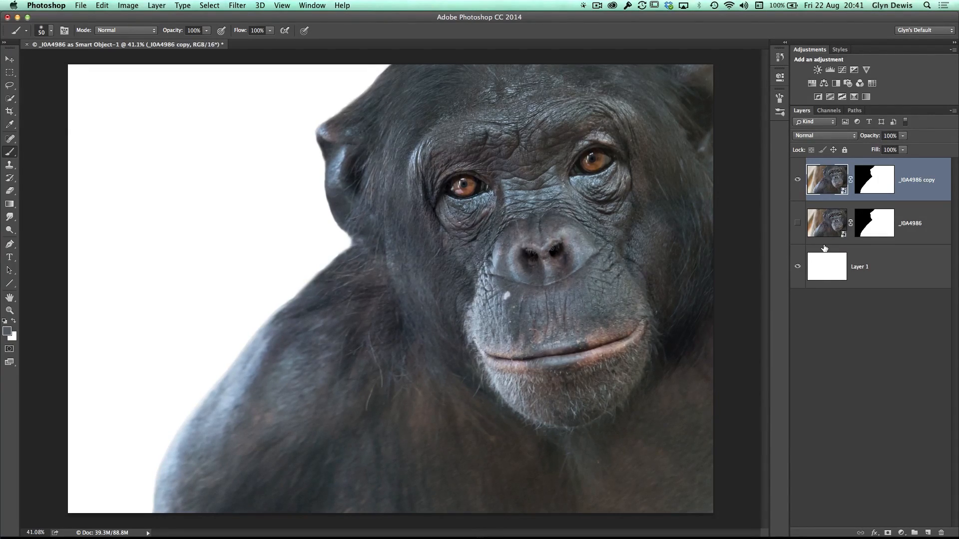
click(874, 181)
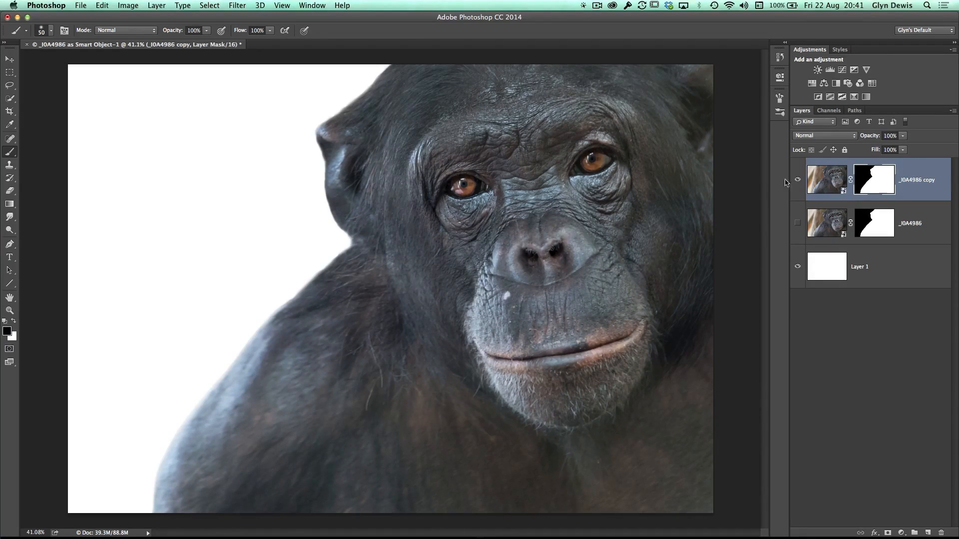
right_click(870, 182)
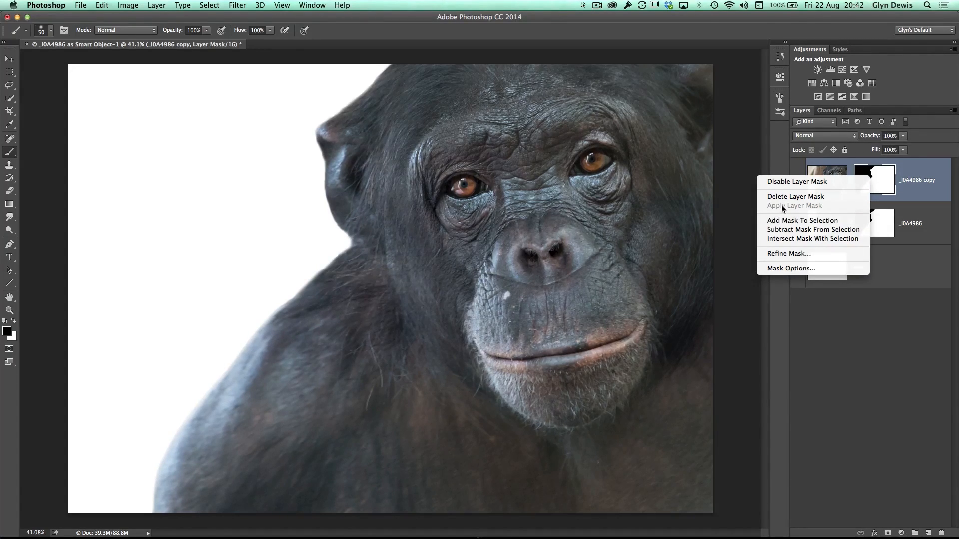
click(877, 202)
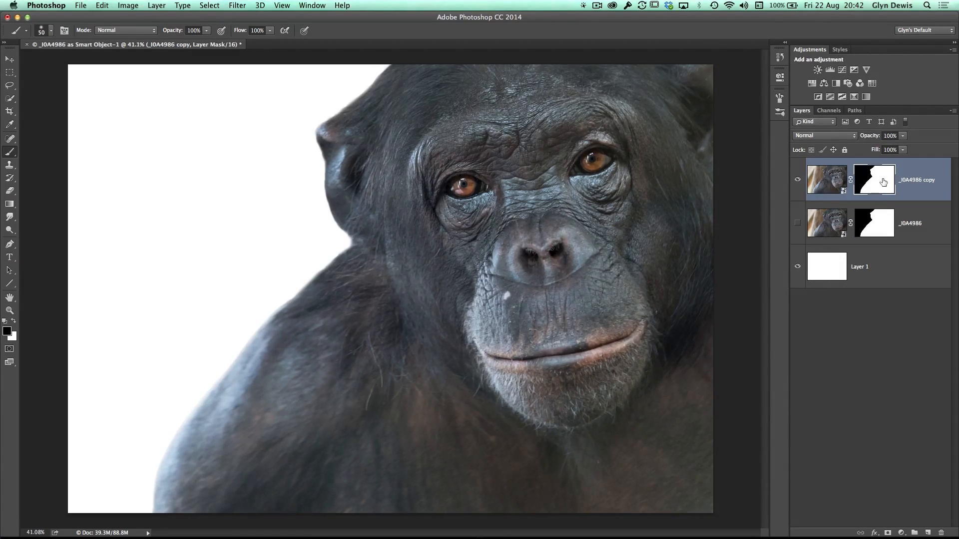
Rasterize the duplicated chimpanzee layer and apply its layer mask.
right_click(925, 181)
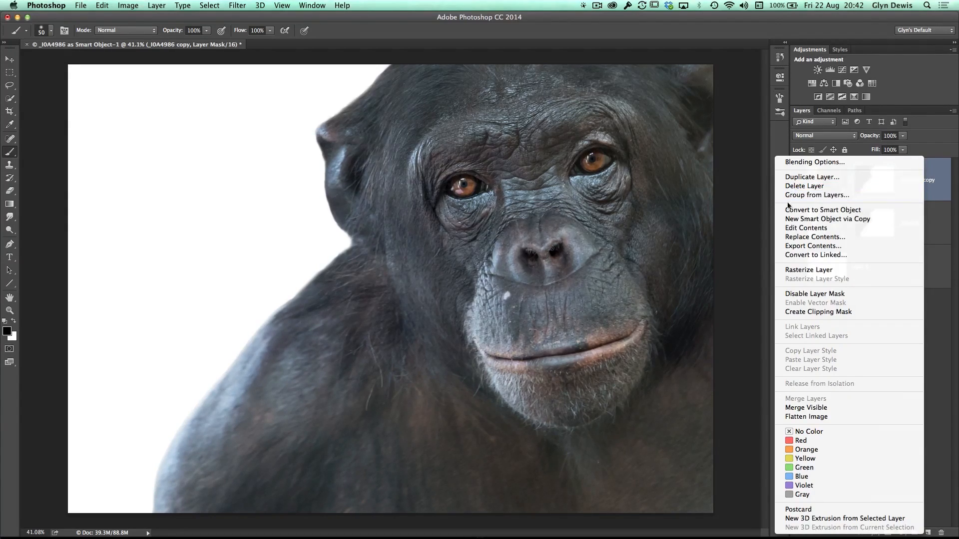
click(799, 270)
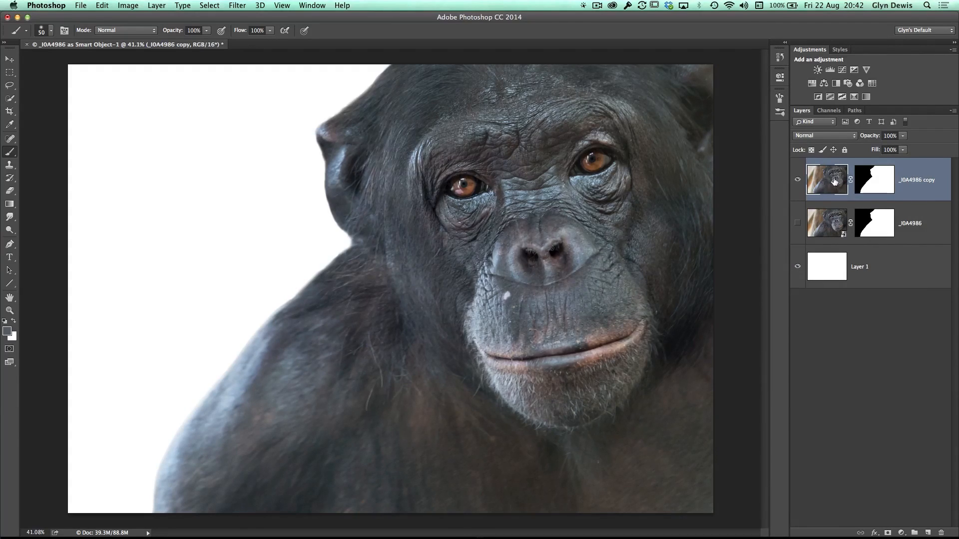
right_click(874, 179)
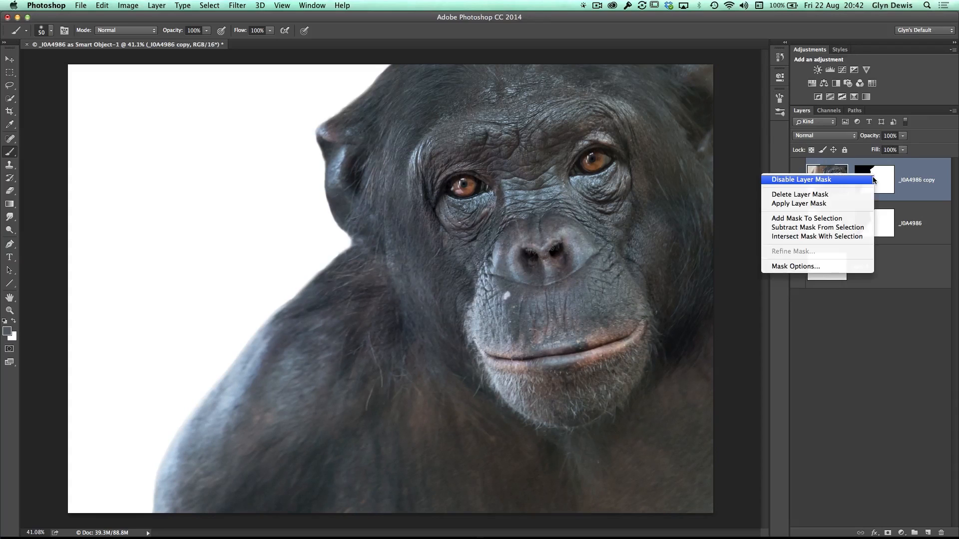
click(773, 204)
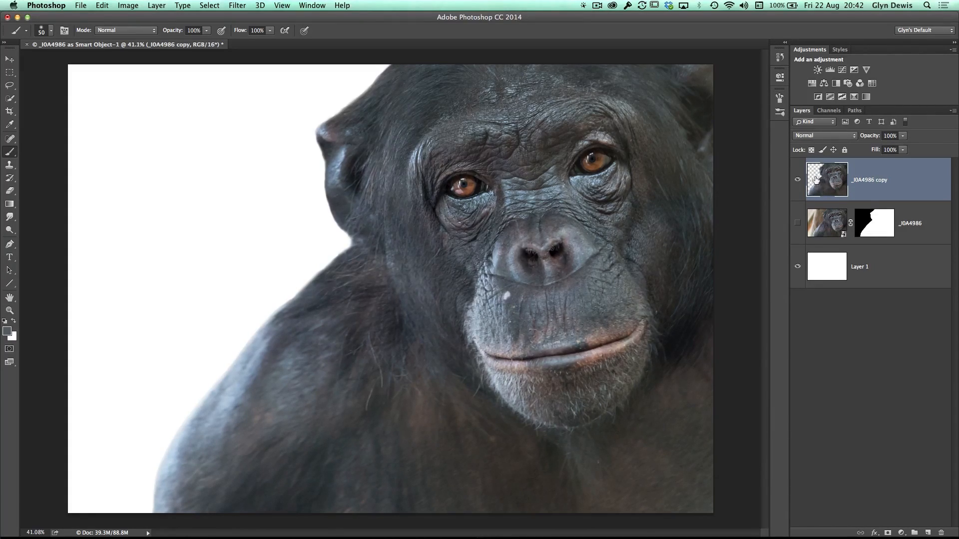
Toggle the visibility of the rasterized chimpanzee copy to examine what the cut-out layer contains.
click(798, 182)
click(798, 182)
click(797, 182)
click(797, 182)
click(798, 182)
click(797, 182)
click(798, 182)
click(798, 182)
Add a blank layer directly beneath the cut-out chimpanzee copy and choose the 112 px single grass-blade brush tip.
click(928, 534)
drag(825, 178, 811, 240)
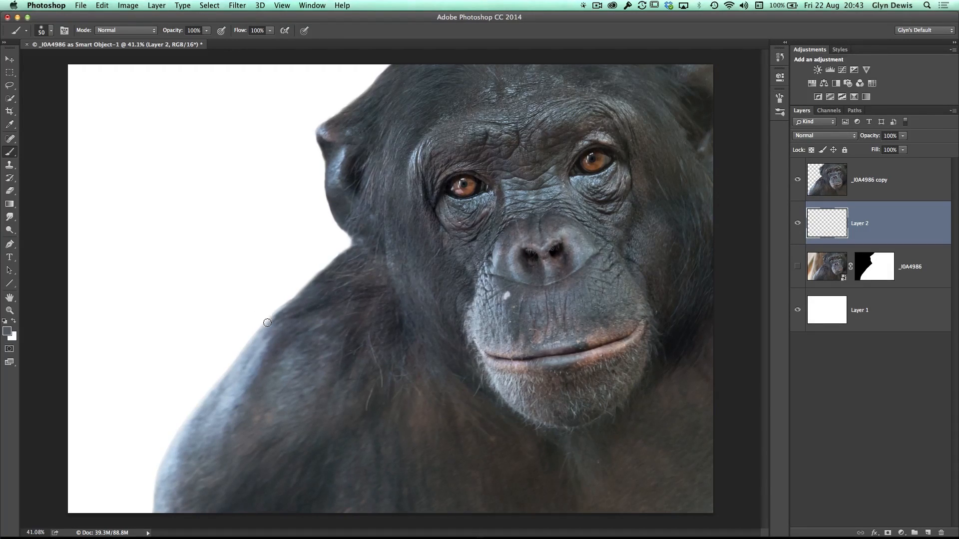
click(51, 31)
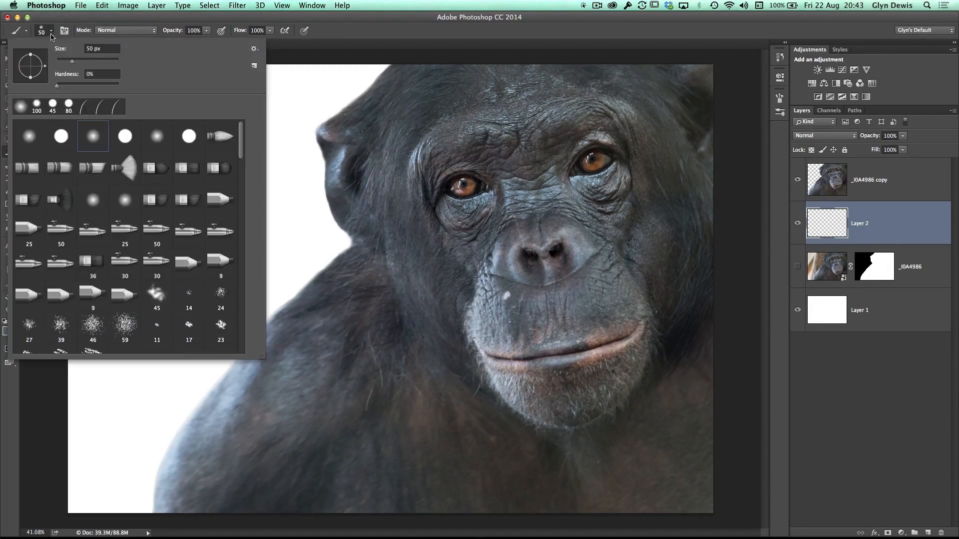
scroll(241, 151, down, 5)
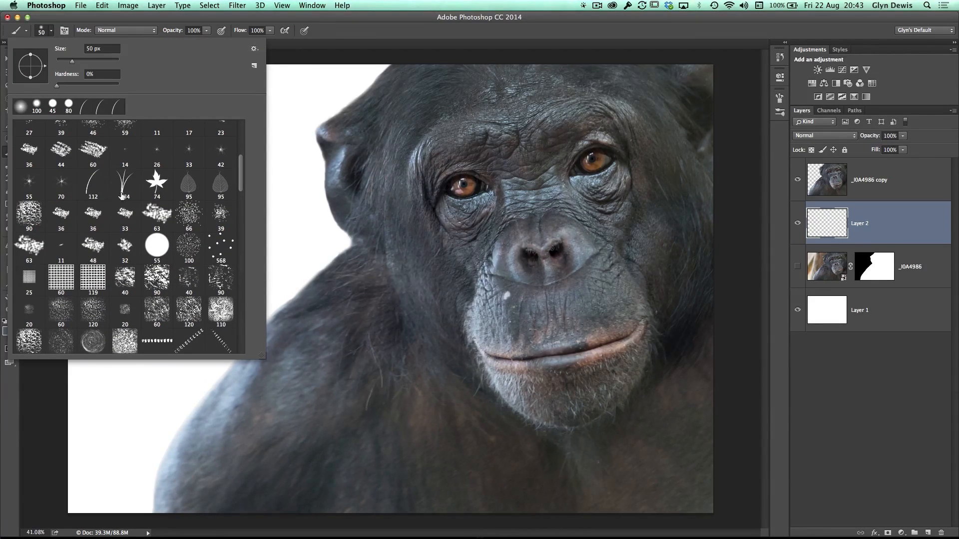
click(91, 189)
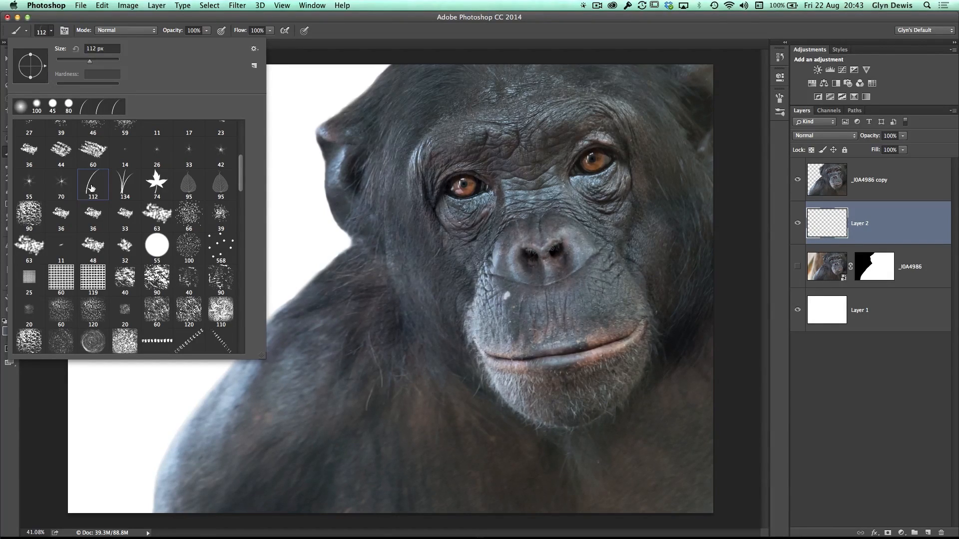
Set the spacing of the grass-blade brush tip to 93%.
click(64, 31)
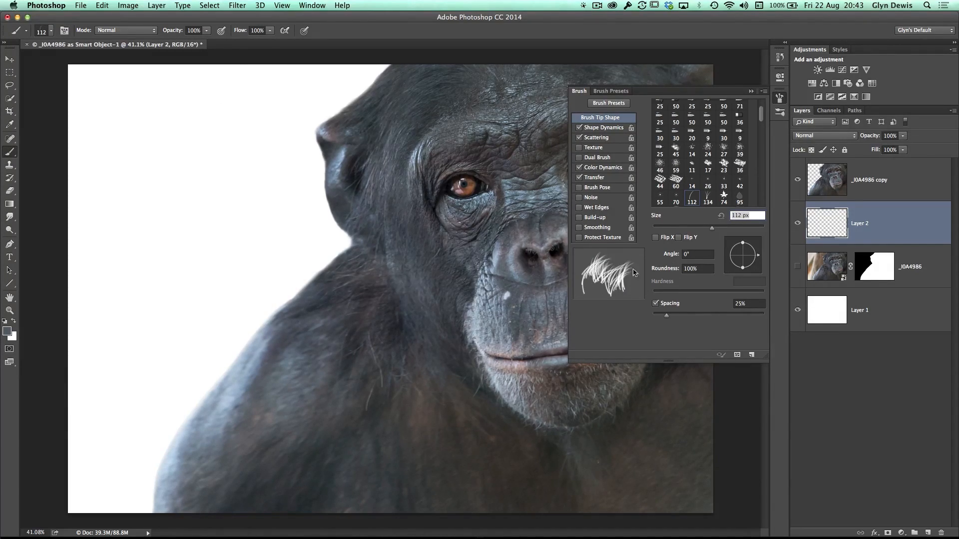
mouse_move(669, 318)
mouse_down()
mouse_move(721, 326)
mouse_move(692, 320)
mouse_up()
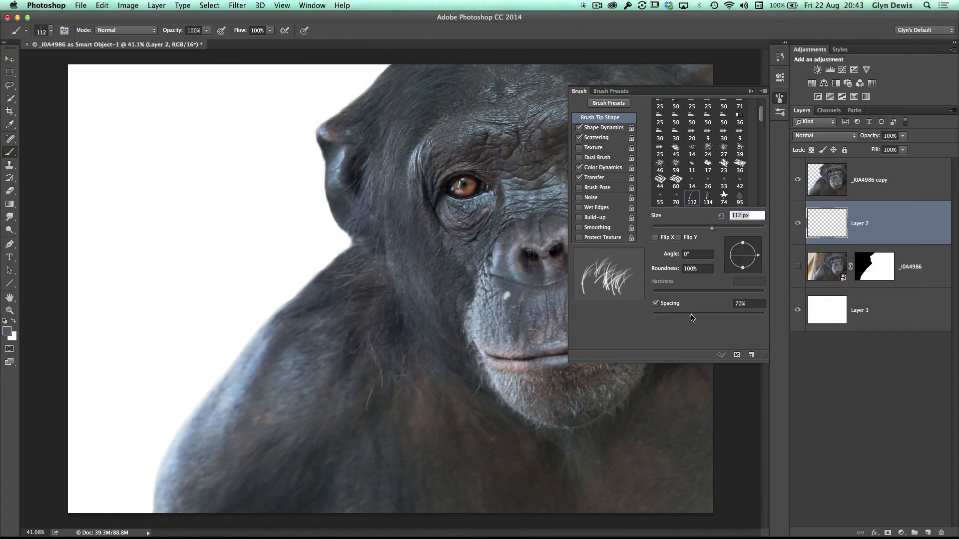
drag(691, 315, 704, 315)
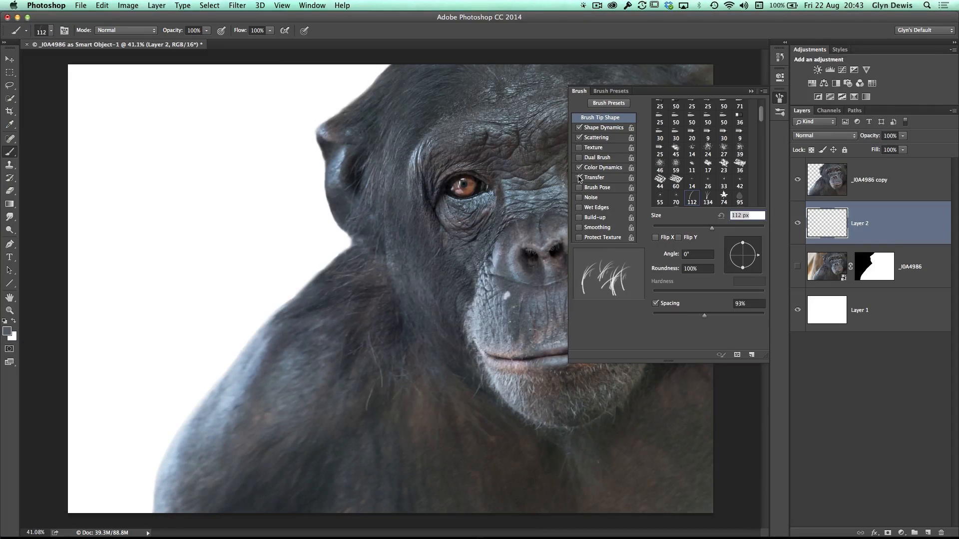
Turn off Color Dynamics and Transfer for the grass-blade brush and set its size jitter to 78%.
click(594, 128)
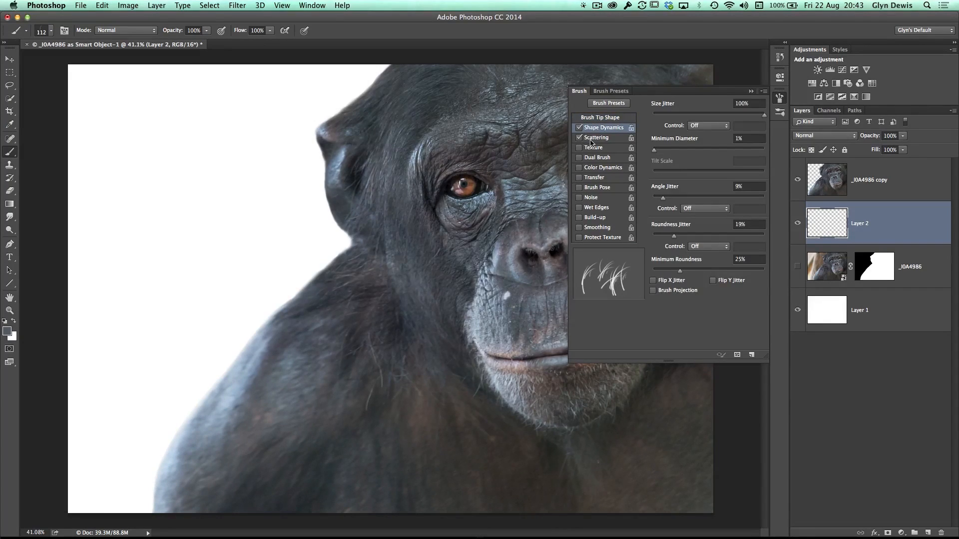
click(596, 138)
click(596, 128)
mouse_move(763, 114)
mouse_down()
mouse_move(682, 120)
mouse_move(739, 115)
mouse_up()
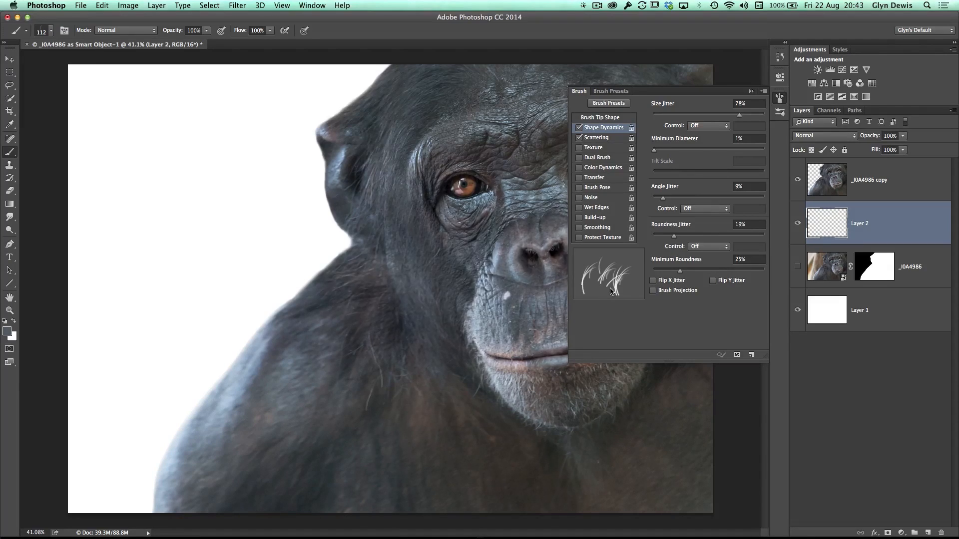
click(763, 92)
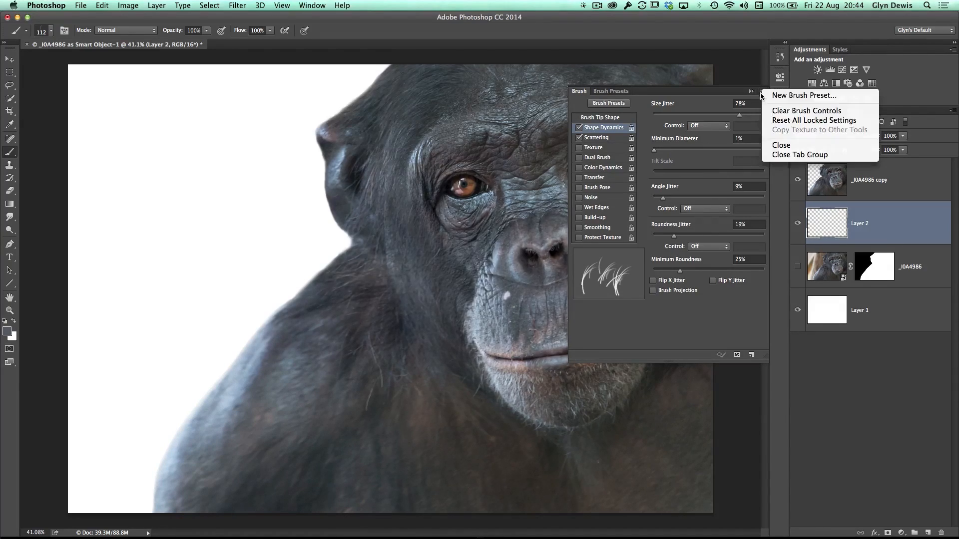
click(790, 96)
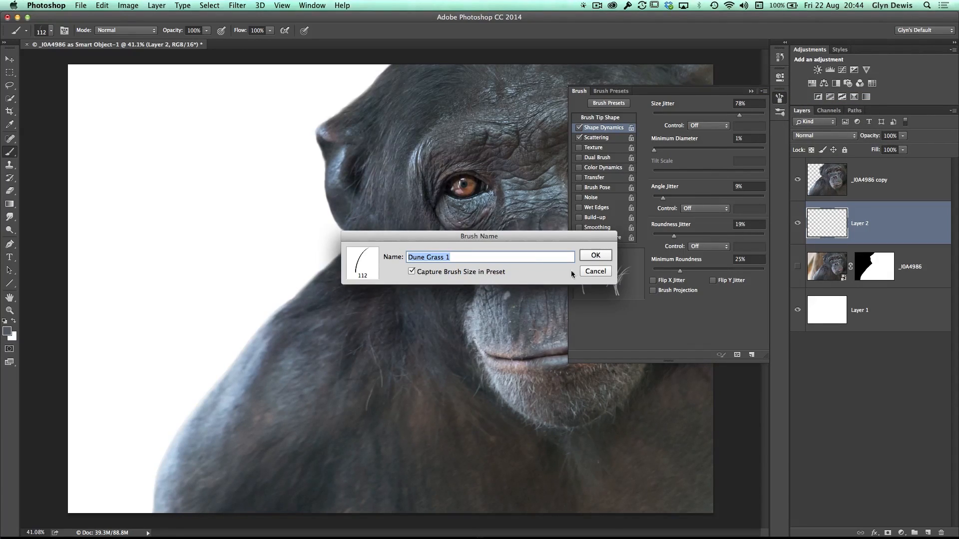
click(593, 274)
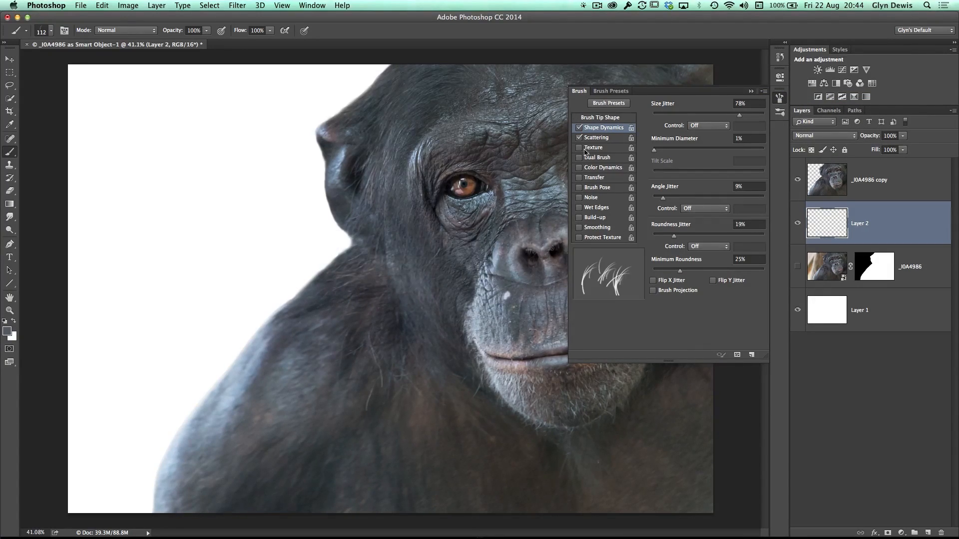
Choose the SR Hair/Fur preset from the end of the brush presets and collapse the brush settings.
click(608, 105)
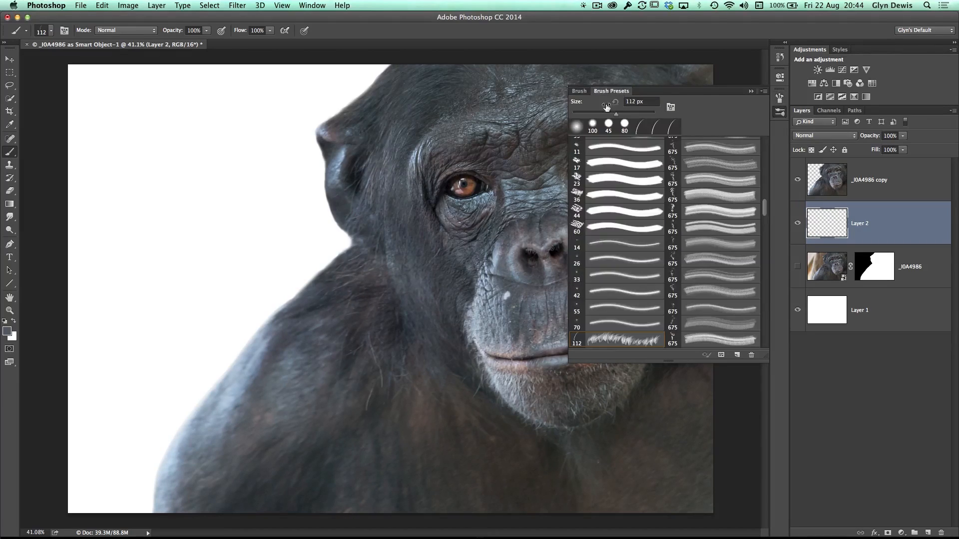
drag(765, 212, 764, 347)
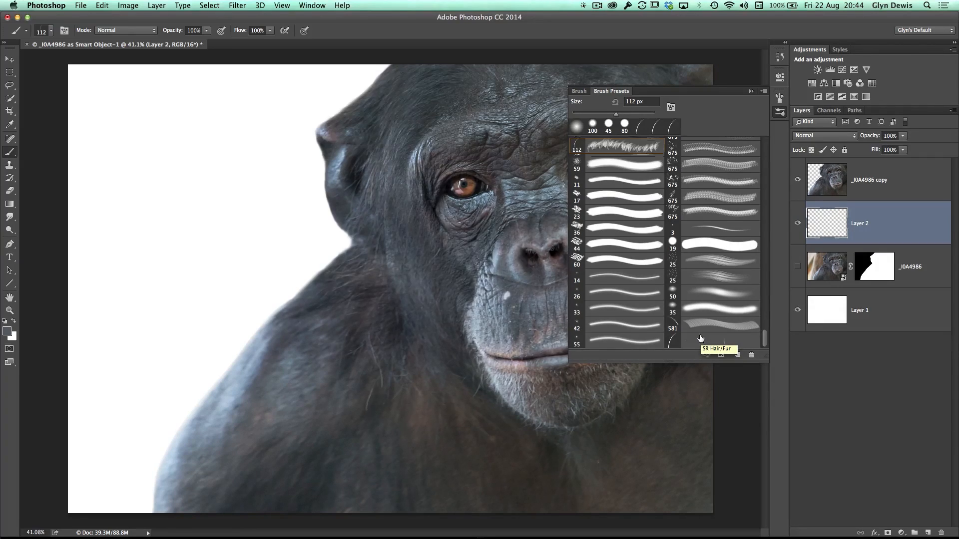
scroll(700, 339, up, 10)
drag(766, 229, 765, 340)
click(776, 113)
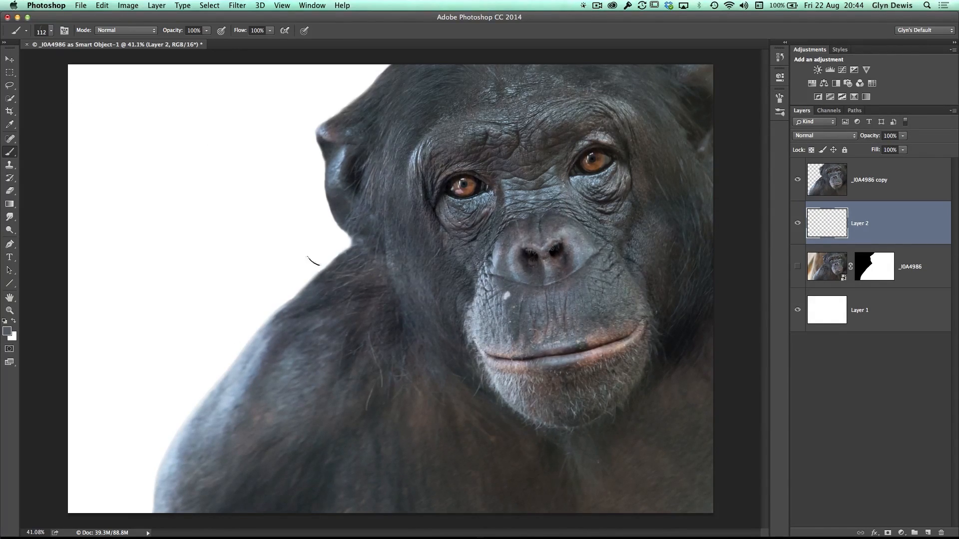
Sample the dark fur colour and stamp single 112 px hairs along the upper shoulder edge below the ear.
alt+click(319, 277)
click(318, 269)
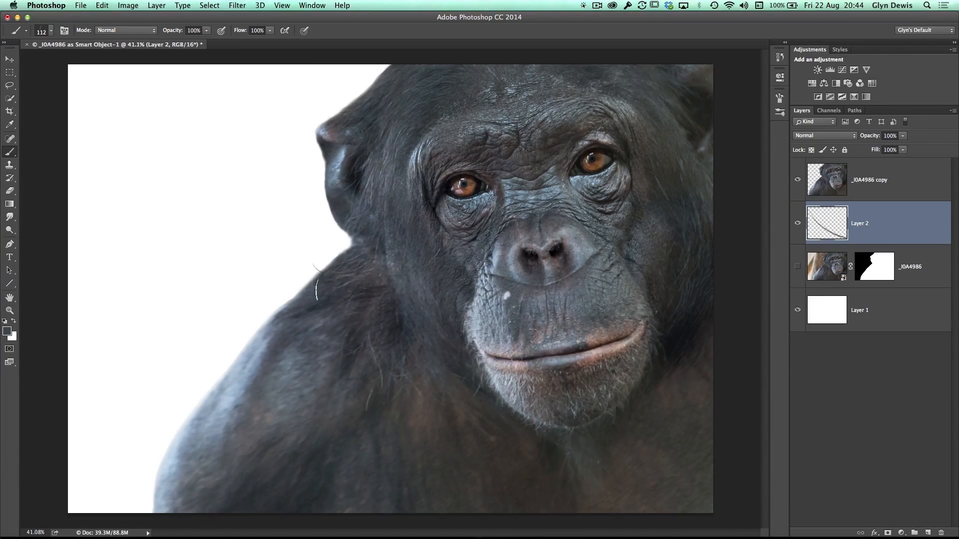
click(324, 265)
click(325, 265)
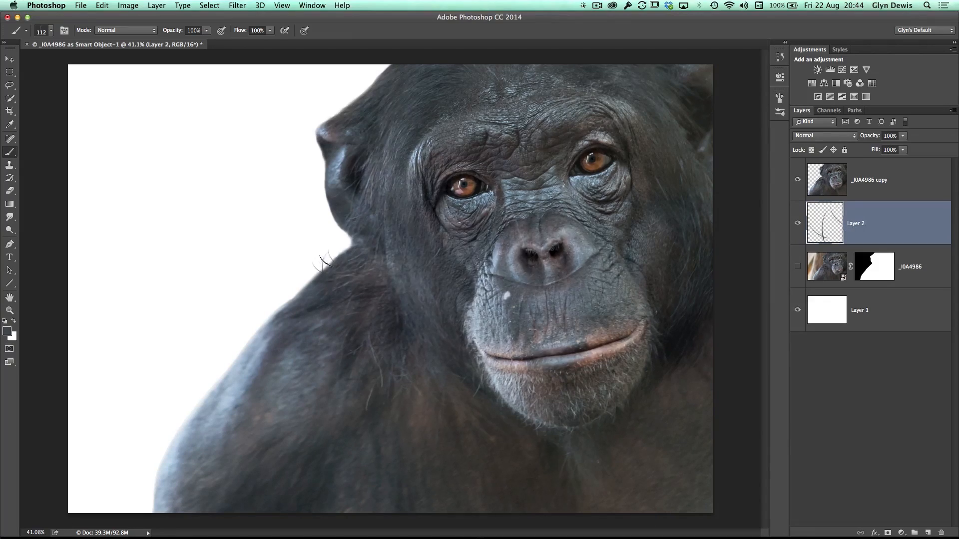
click(339, 252)
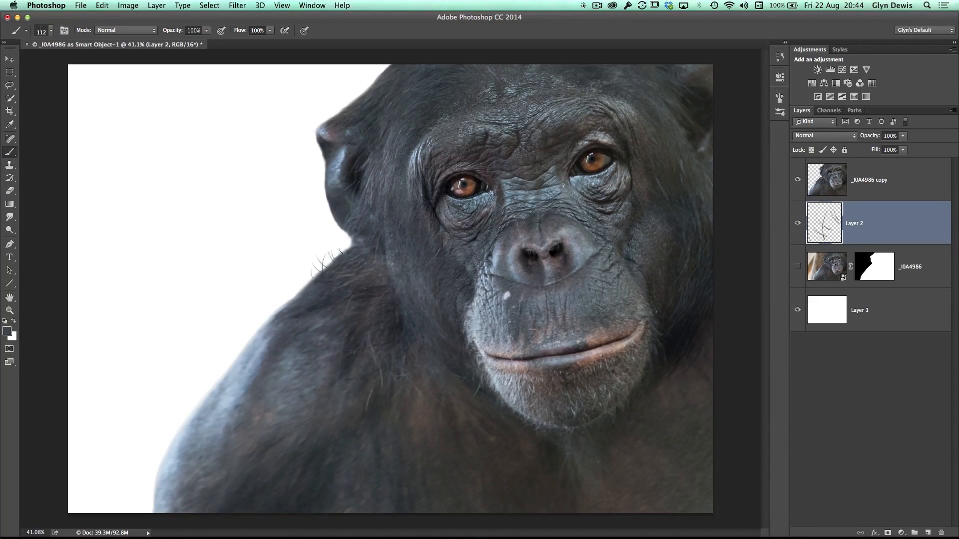
click(307, 277)
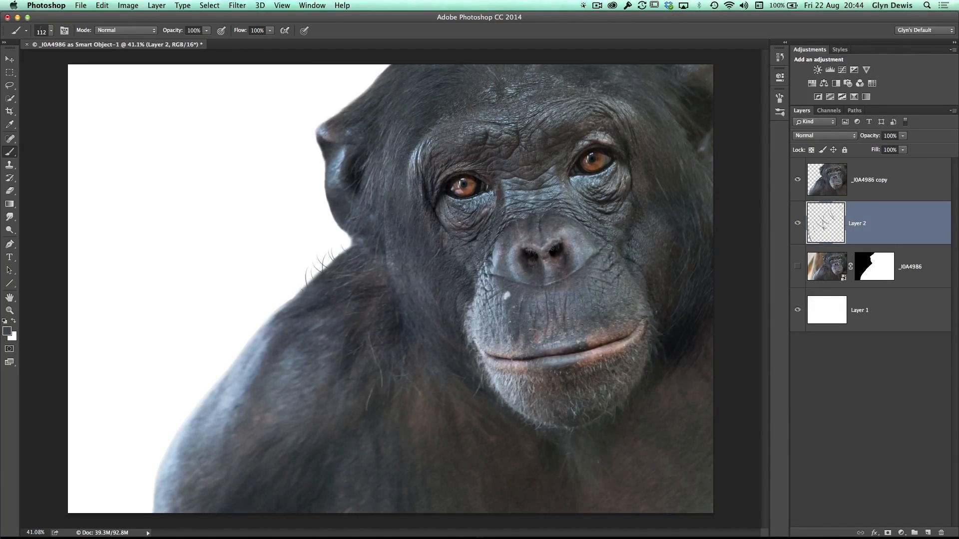
click(295, 302)
click(300, 284)
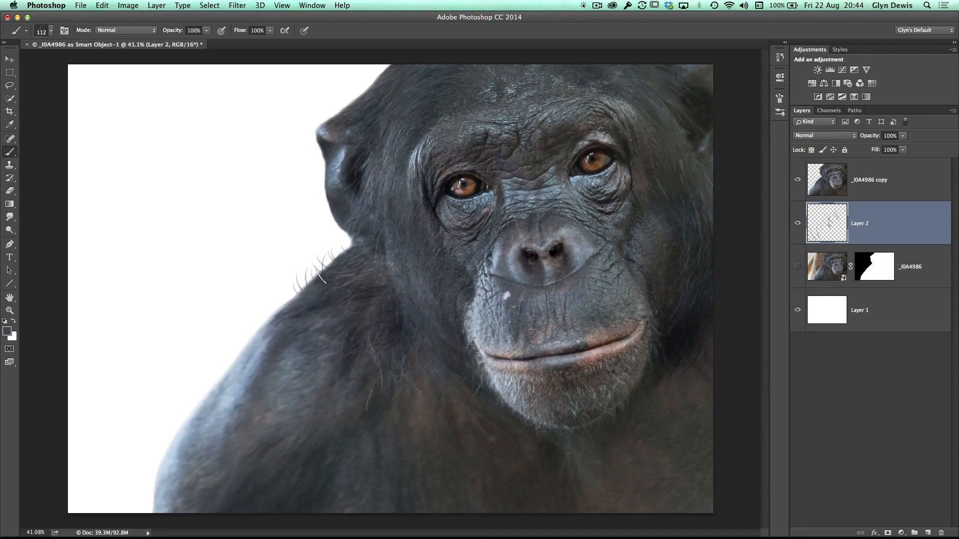
click(316, 269)
click(350, 243)
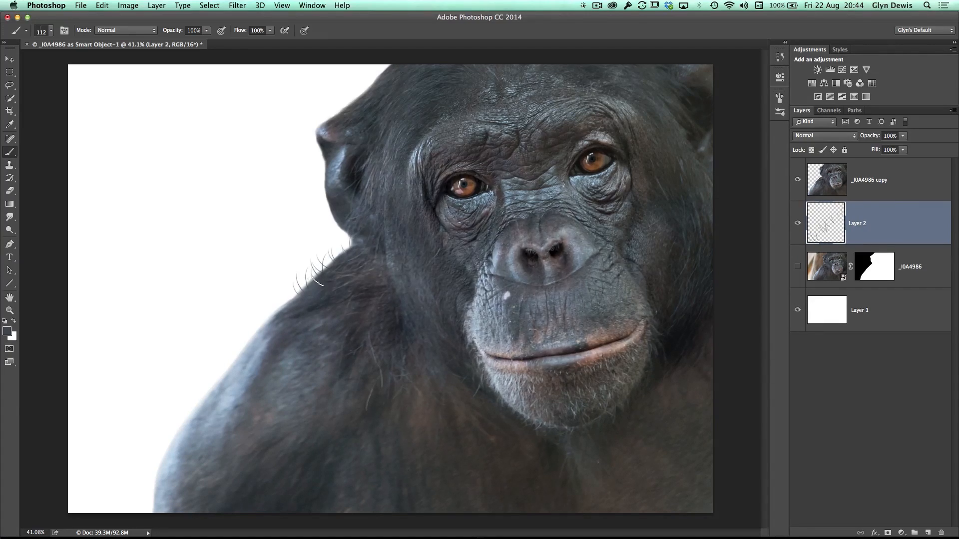
click(294, 294)
click(289, 303)
Enlarge the hair brush to 800 px and stamp test hairs on the white background beside the chimpanzee.
key(bracketright)
key(bracketright)
key(bracketright)
key(bracketright)
key(bracketright)
key(bracketright)
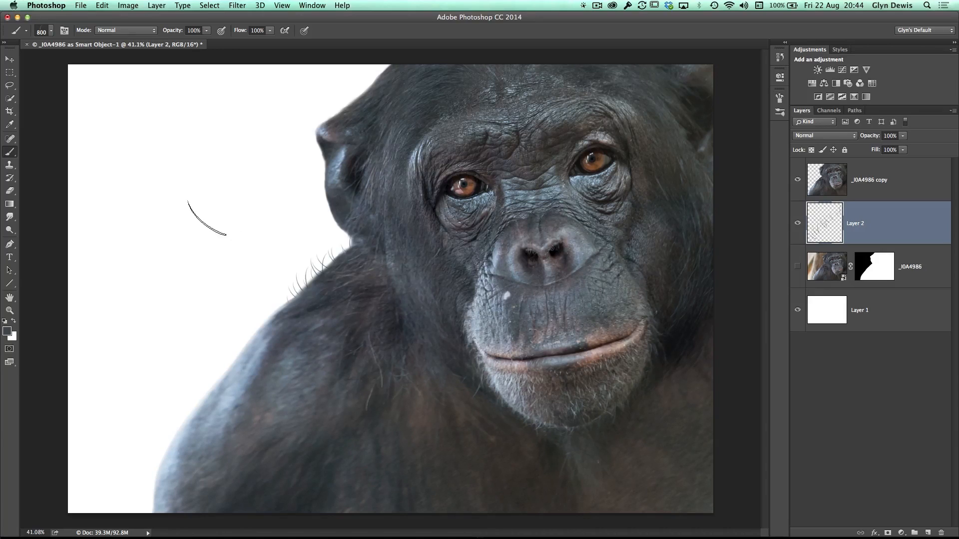
click(189, 196)
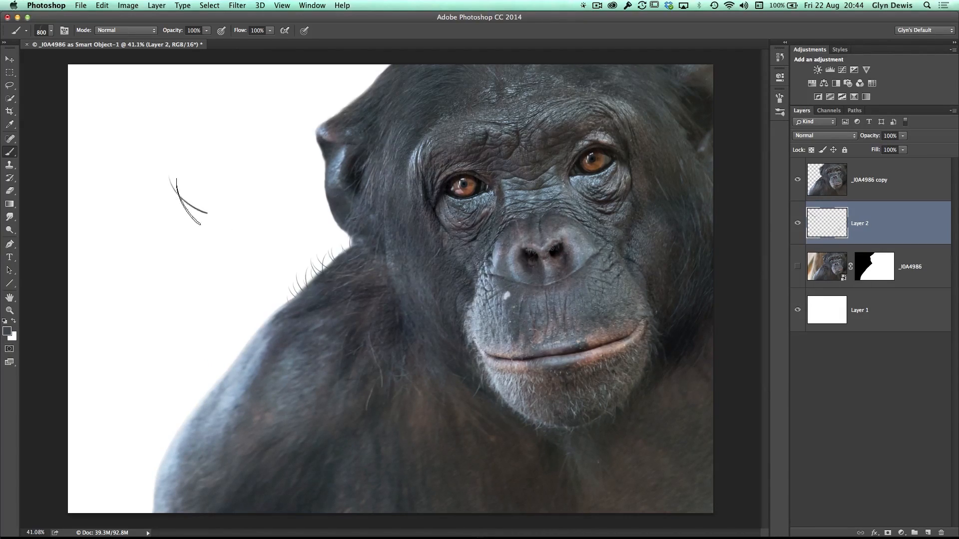
click(159, 221)
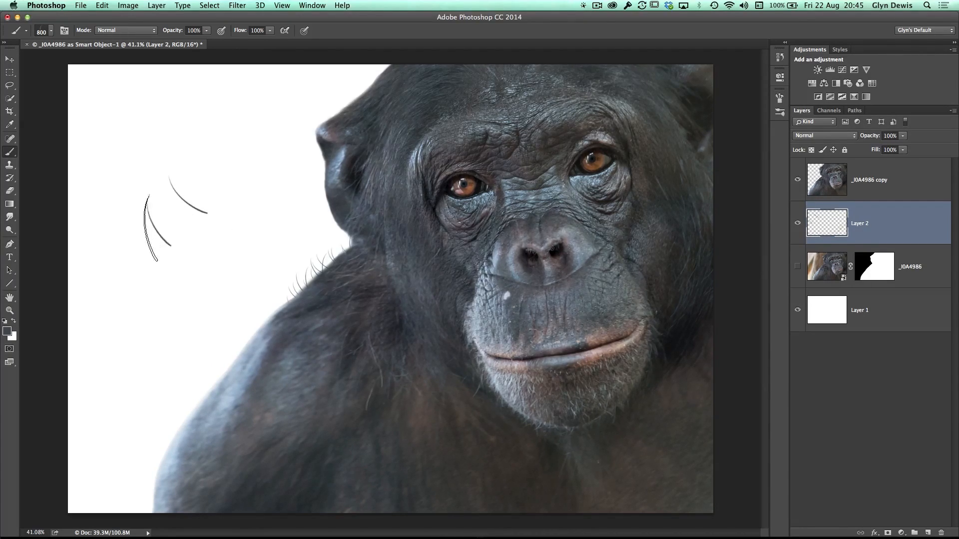
click(221, 241)
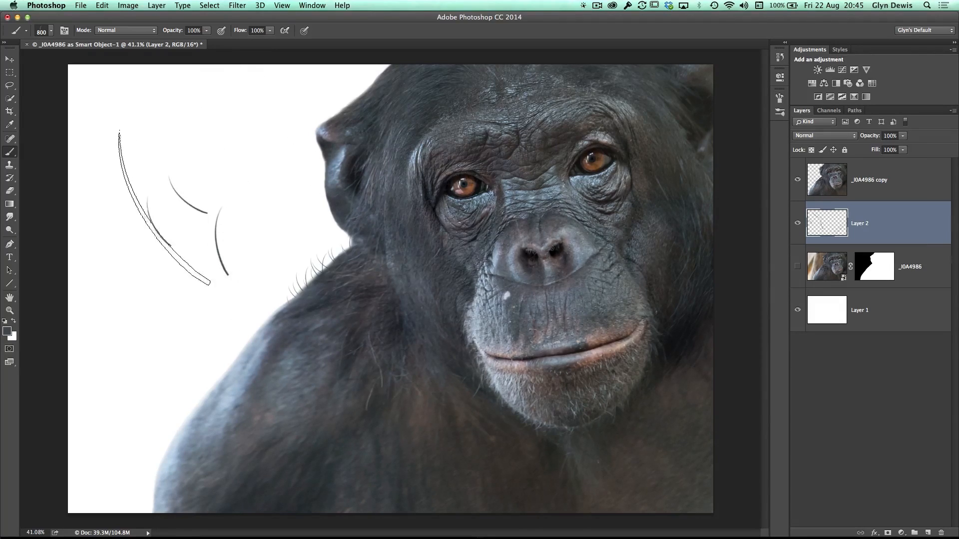
click(129, 239)
click(175, 176)
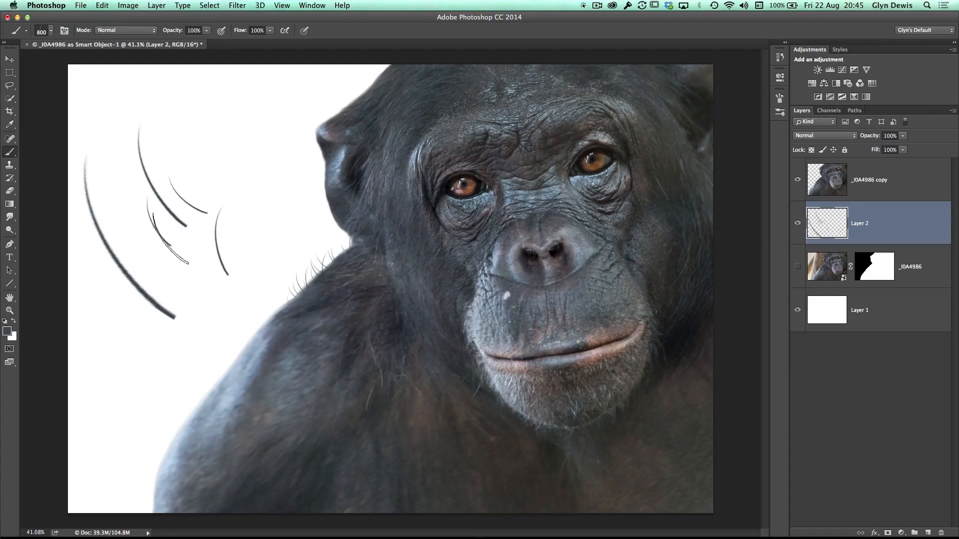
Undo the large test hairs on the white background.
key(ctrl+alt+z)
key(ctrl+alt+z)
key(ctrl+alt+z)
key(ctrl+alt+z)
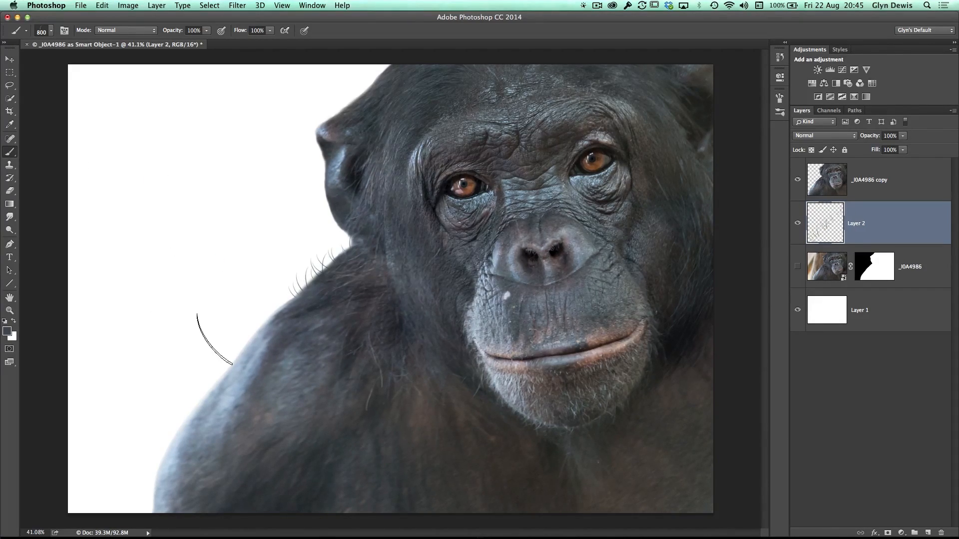
Turn on Flip X in the hair brush's tip shape settings.
click(64, 31)
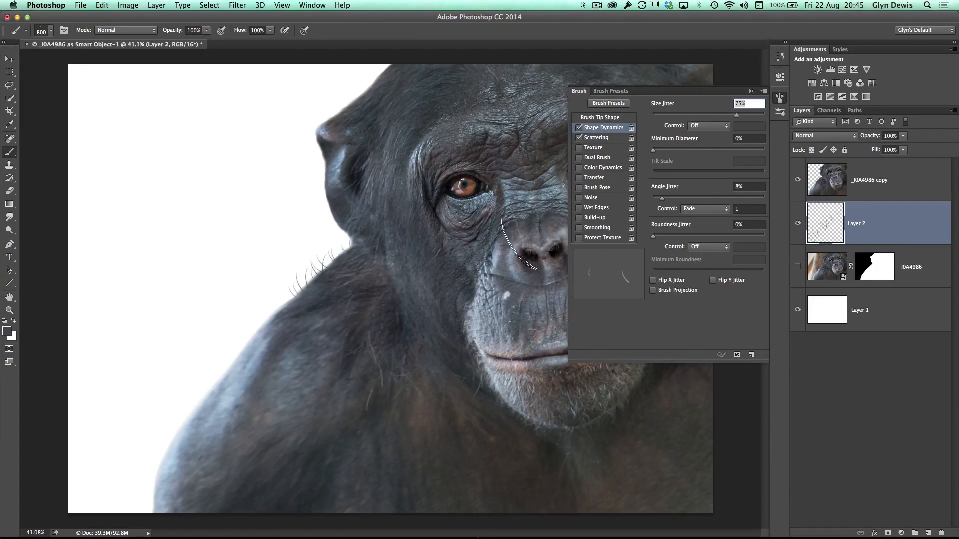
click(596, 119)
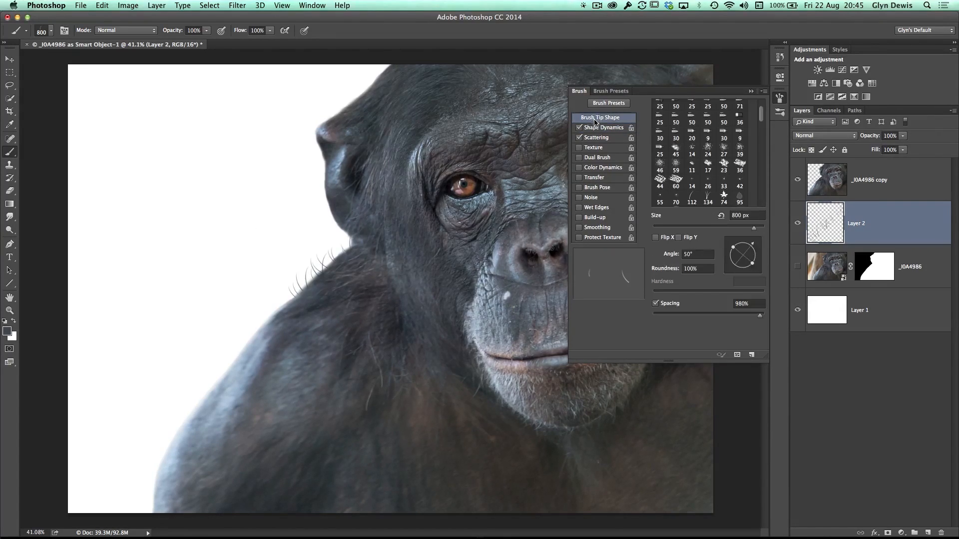
click(655, 238)
Stamp three large test hairs with the flipped brush on the white background and undo them.
click(195, 169)
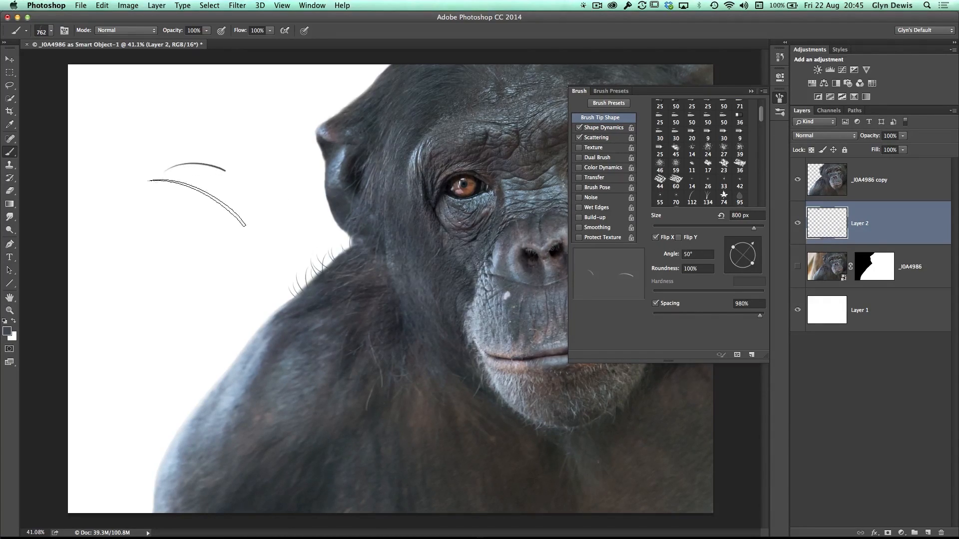
click(187, 235)
click(203, 191)
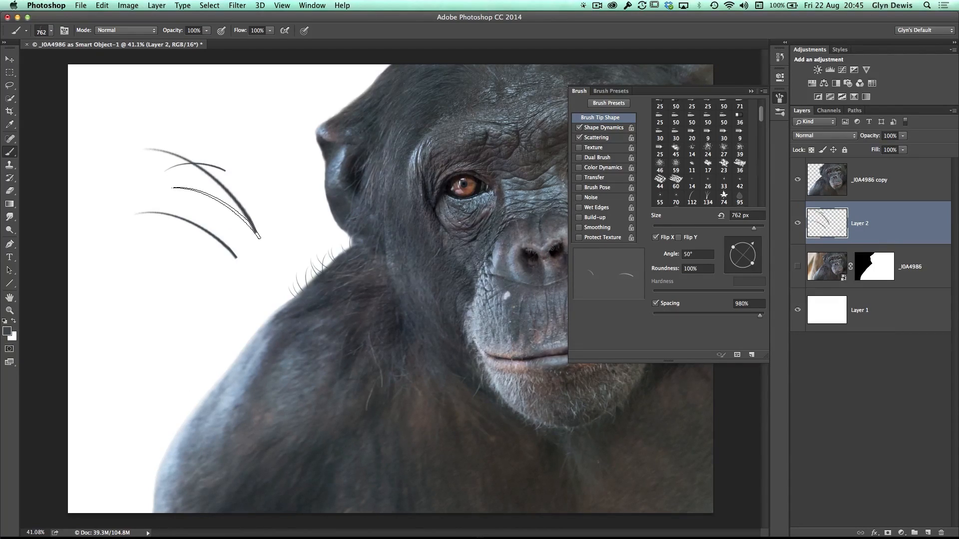
key(ctrl+alt+z)
key(ctrl+alt+z)
key(ctrl+alt+z)
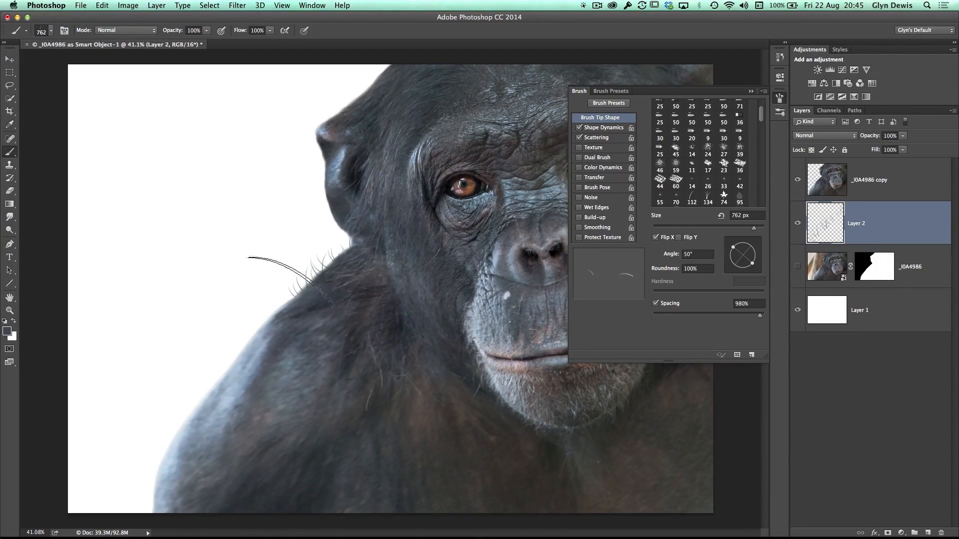
Reduce the flipped hair brush to 200 px and stamp a few hairs along the shoulder edge.
key(bracketleft)
key(bracketleft)
key(bracketleft)
key(bracketleft)
key(bracketleft)
key(bracketleft)
click(288, 296)
click(264, 302)
click(306, 280)
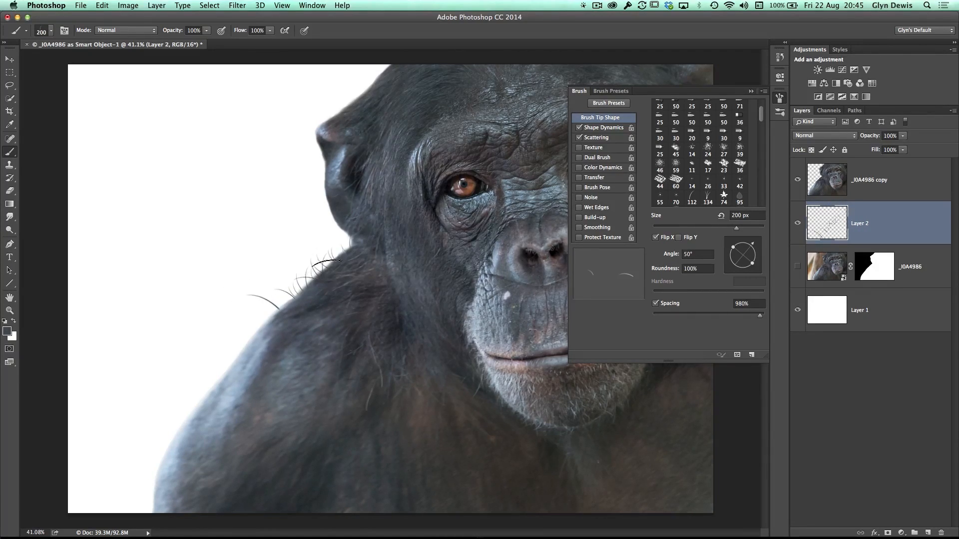
Reduce the flipped hair brush to 175 px and stamp hairs around the ear and up the edge of the head.
key(bracketleft)
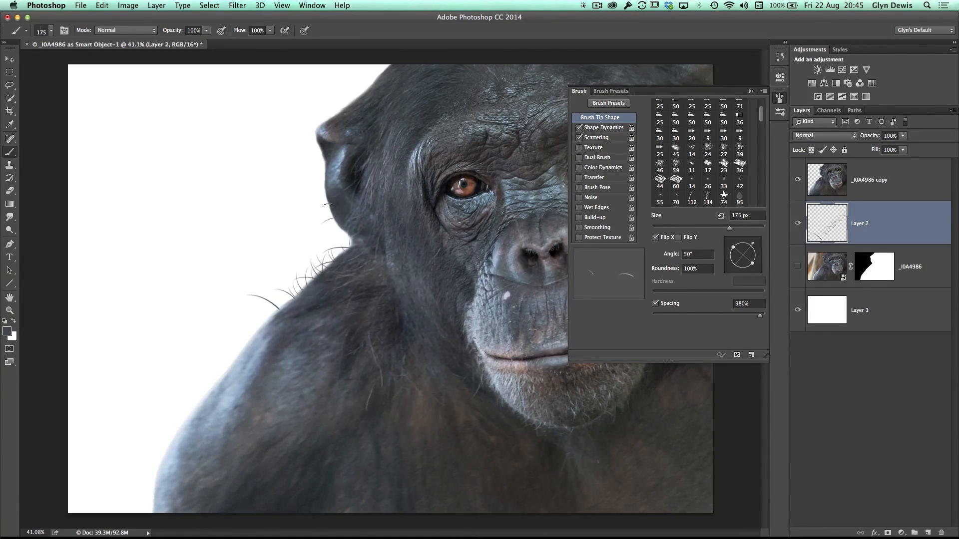
click(336, 207)
click(331, 193)
click(326, 175)
click(320, 154)
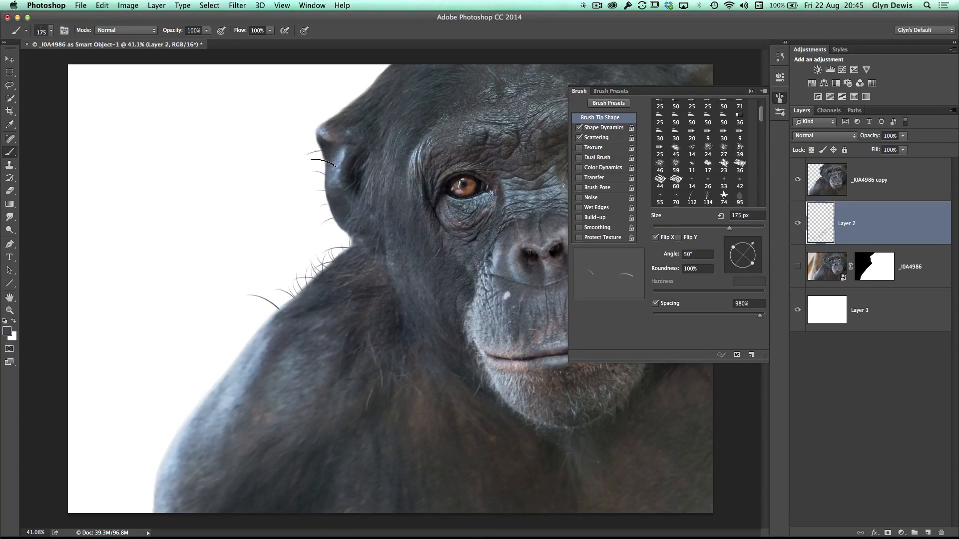
click(313, 145)
click(322, 125)
click(341, 104)
click(350, 99)
click(362, 92)
click(376, 81)
click(389, 70)
click(374, 76)
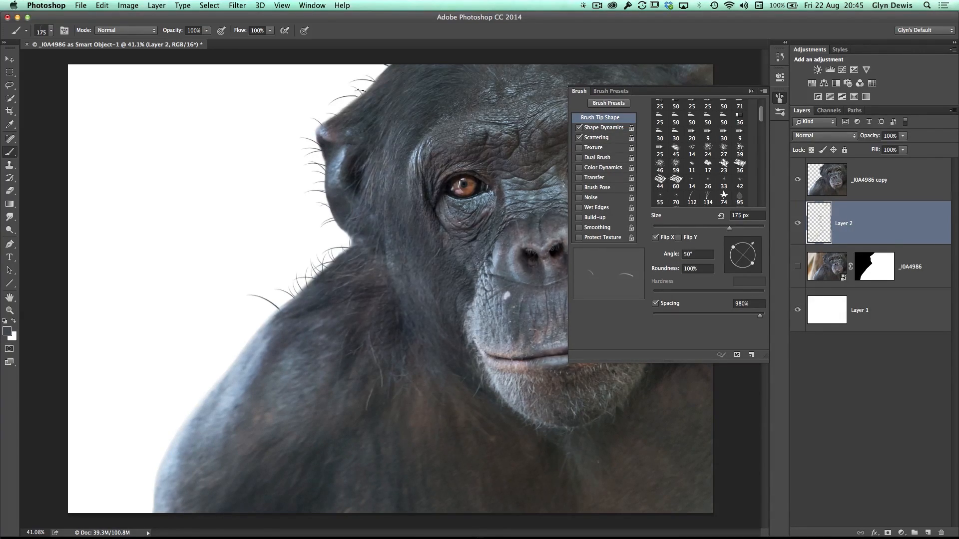
click(332, 112)
click(323, 120)
click(335, 108)
Turn off Flip X, stamp more hairs along the upper head edge, and collapse the brush settings.
click(656, 238)
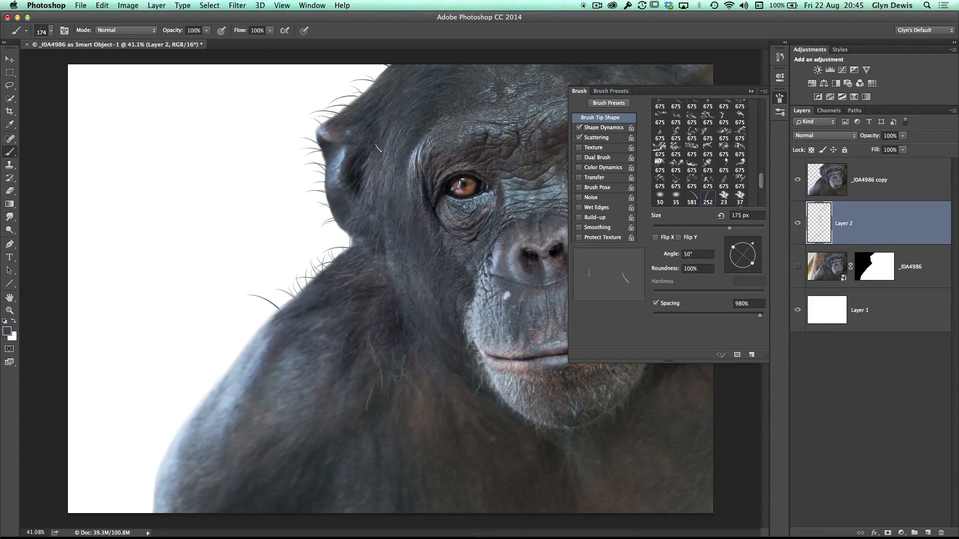
click(355, 90)
click(779, 99)
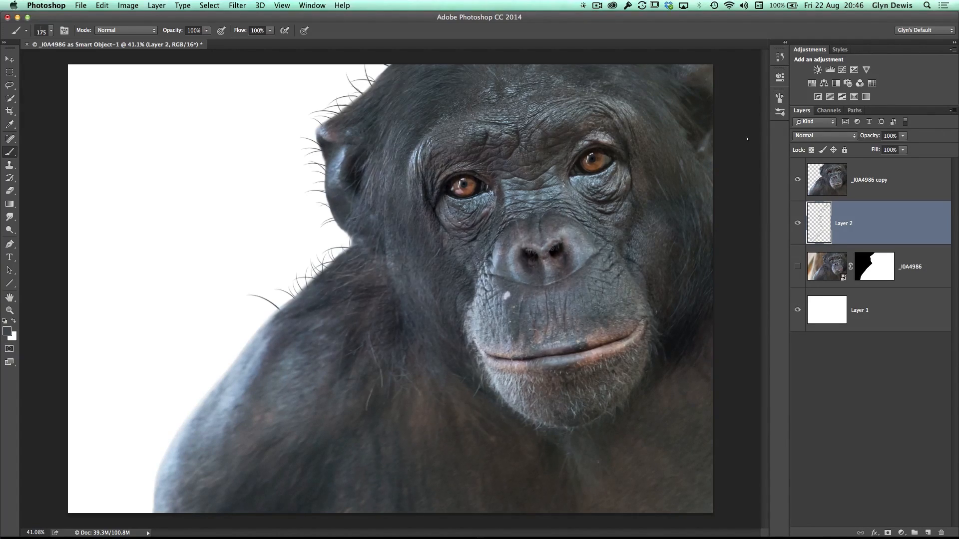
Convert Layer 2 for smart filters and soften its hairs with a Gaussian Blur.
click(234, 7)
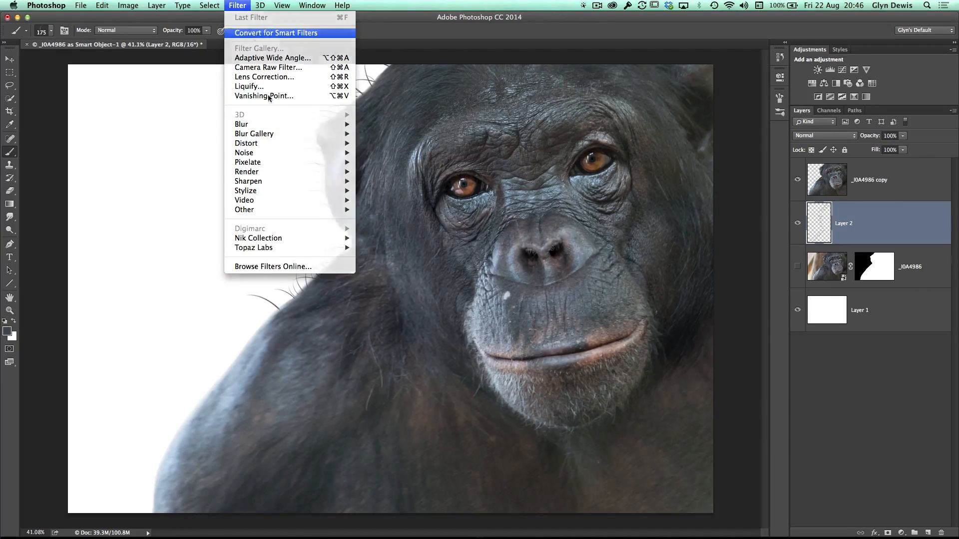
click(236, 6)
mouse_move(241, 126)
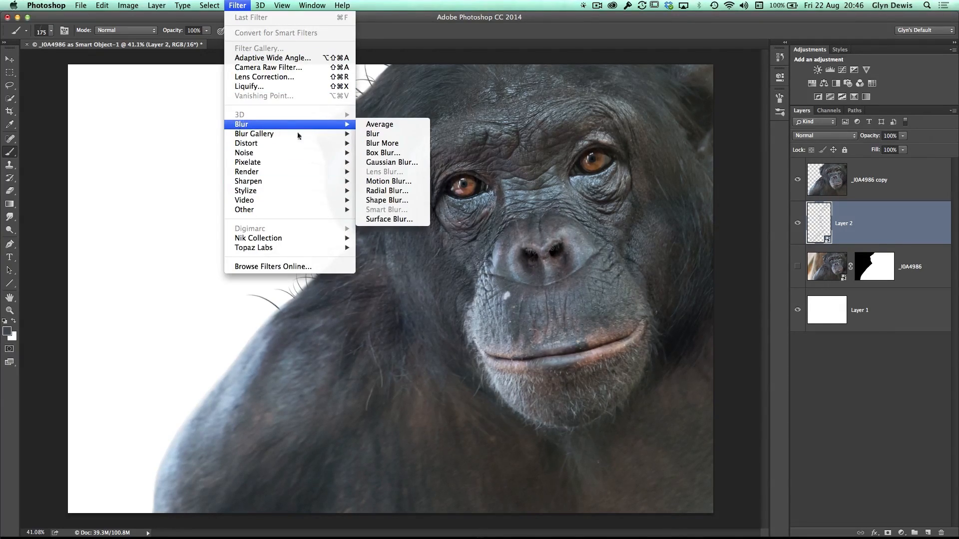
click(392, 162)
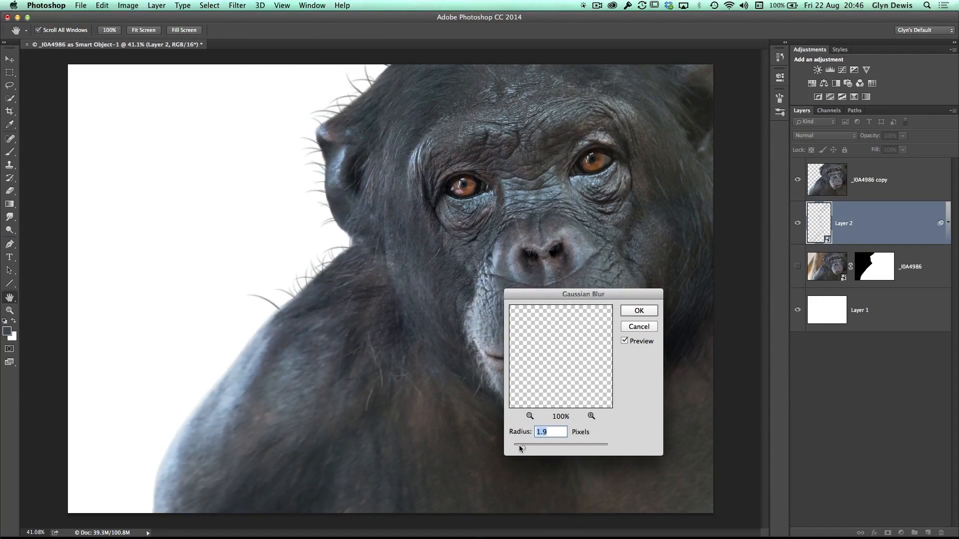
drag(529, 446, 530, 448)
click(637, 311)
key(b)
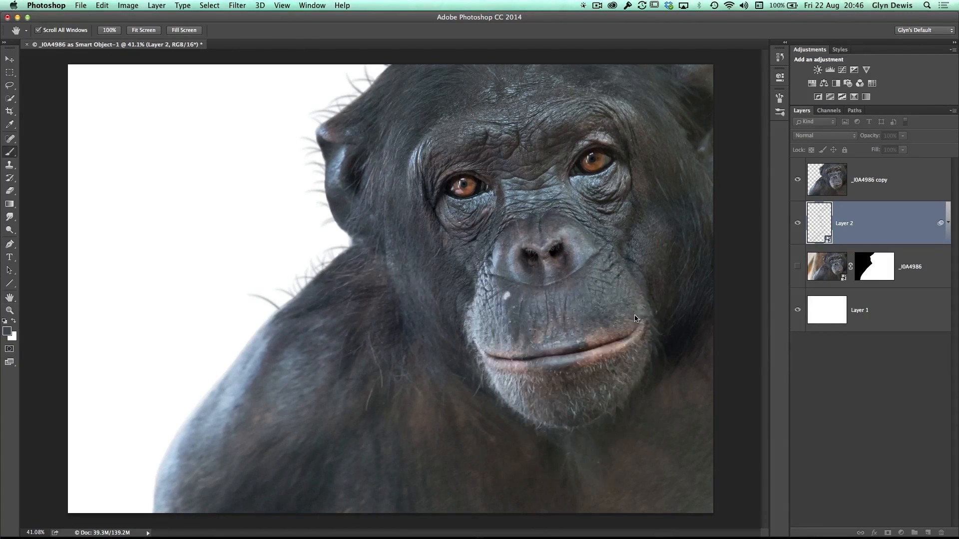
Lower the opacity of Layer 2 to about 30% and add a new empty layer above it.
drag(872, 137, 839, 138)
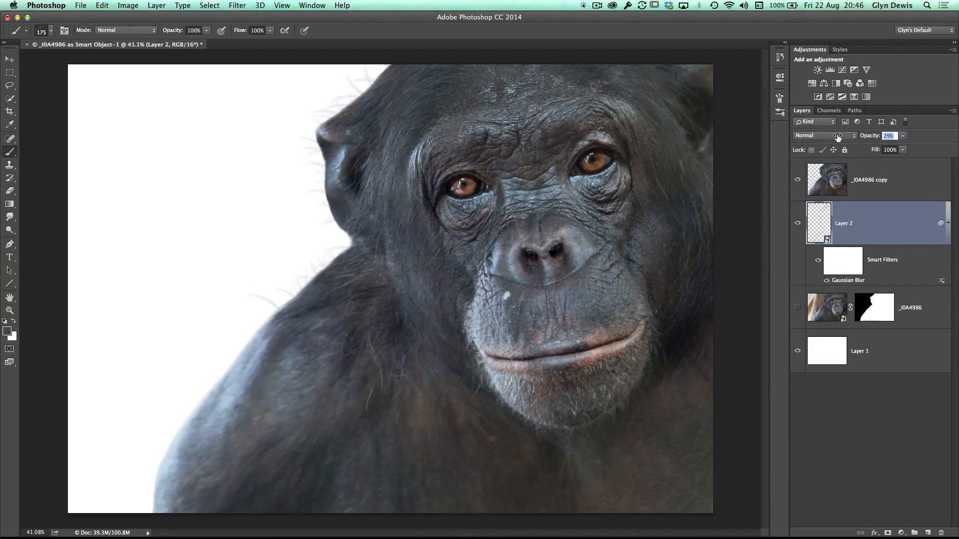
drag(841, 138, 841, 138)
click(927, 534)
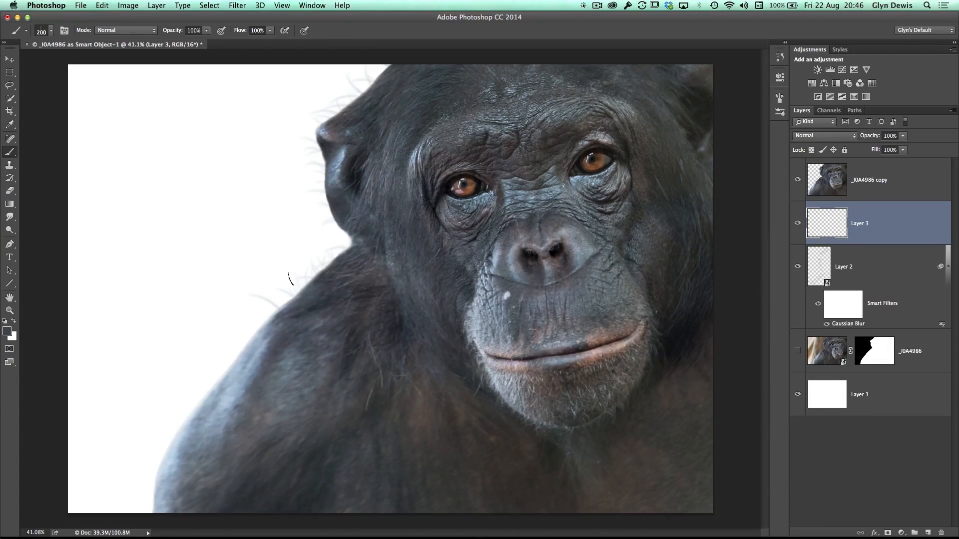
Try stamping 250 px hairs along the shoulder edge on the new layer and undo them.
click(303, 286)
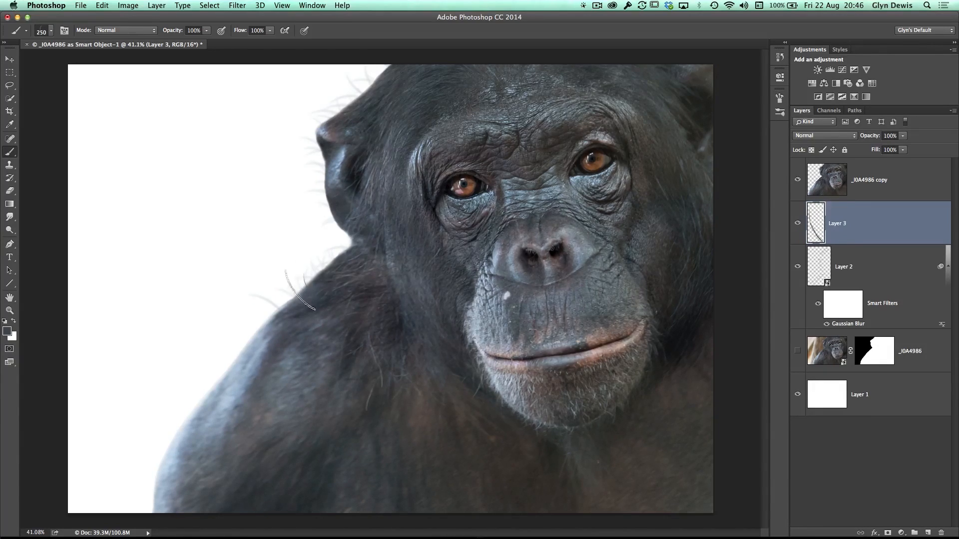
click(329, 266)
click(343, 262)
key(bracketleft)
key(bracketleft)
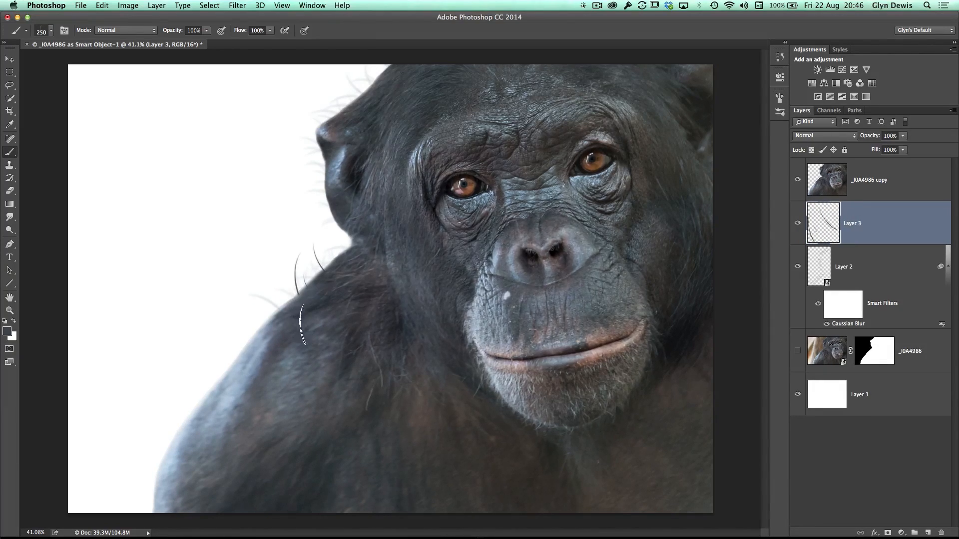
key(super+alt+z)
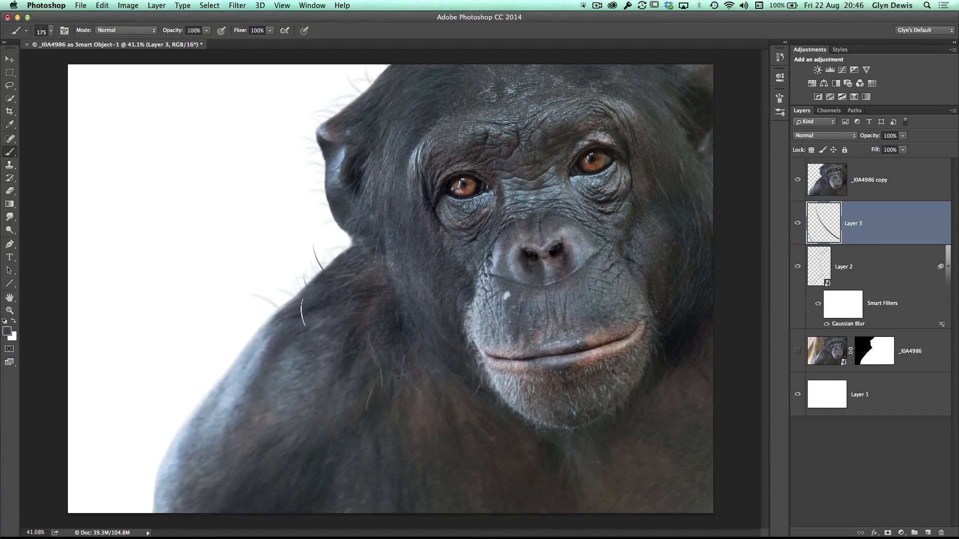
key(super+alt+z)
Reduce the hair brush to 125 px and stamp hairs along the upper shoulder edge up to the neck.
key(bracketleft)
key(bracketleft)
click(288, 295)
click(304, 281)
click(322, 264)
click(336, 253)
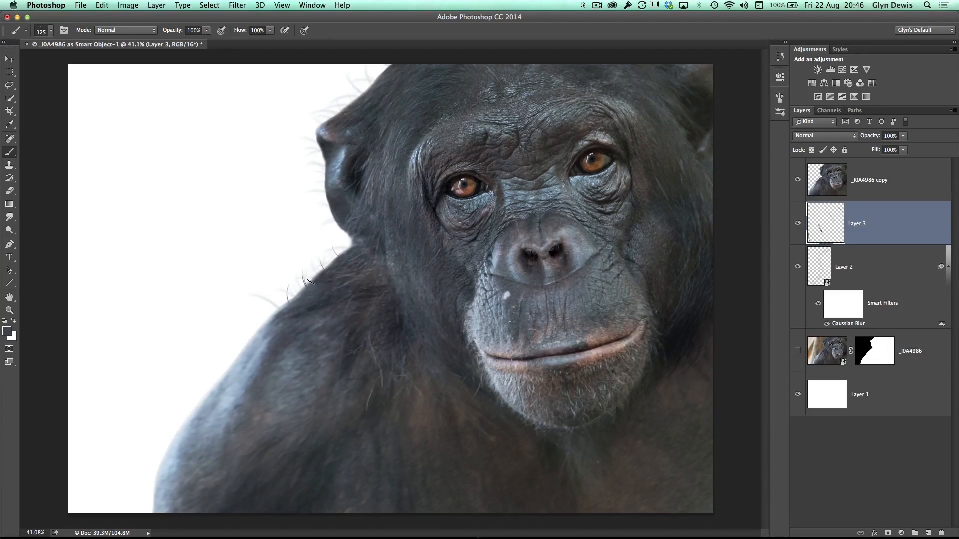
click(308, 279)
click(291, 296)
Stamp hairs up the lower outer edge of the ear, enlarging the hair brush to 150 px after the first one.
click(330, 212)
key(bracketright)
click(326, 205)
click(324, 197)
click(323, 186)
Turn on Flip X for the hair brush, set its angle to 110°, and stamp a hair beside the ear.
key(F5)
click(655, 238)
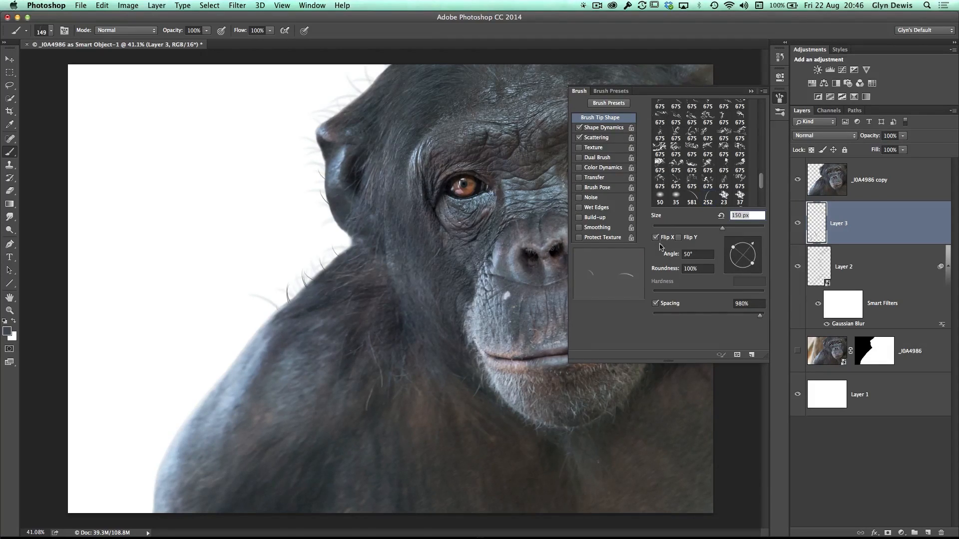
drag(752, 245, 739, 244)
click(318, 151)
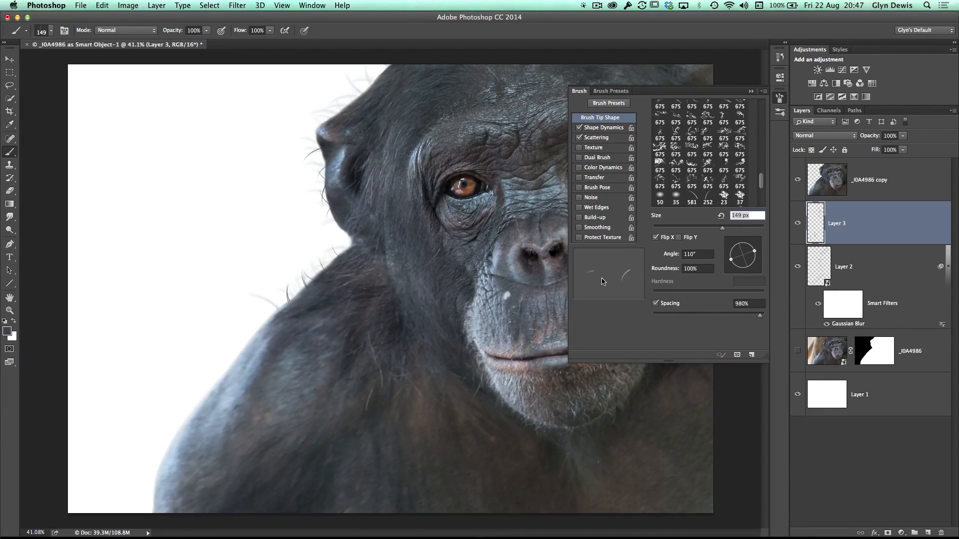
Set the brush angle to 88° and roundness to 96%, stamp two hairs on the upper head edge, and collapse the brush settings.
mouse_move(754, 251)
mouse_down()
mouse_move(758, 262)
mouse_move(743, 240)
mouse_up()
click(349, 100)
click(372, 86)
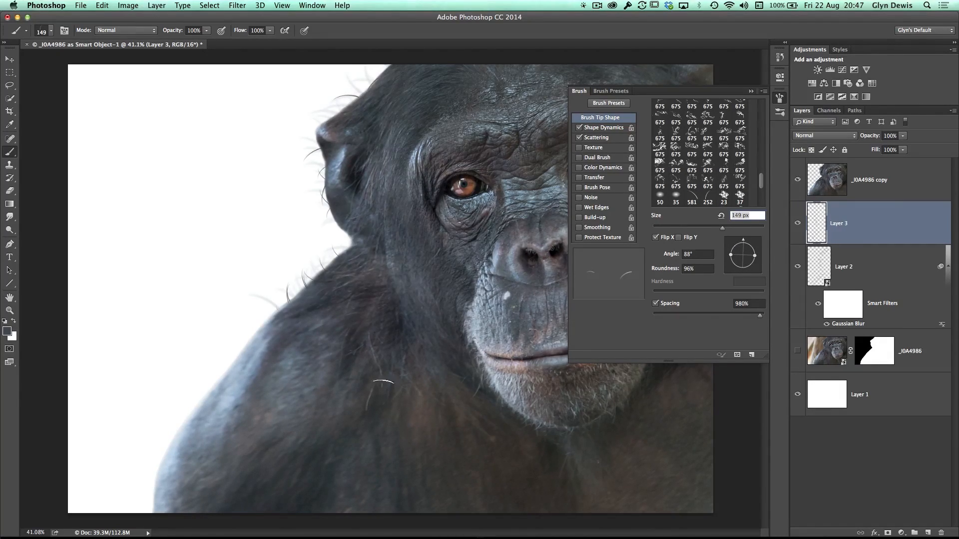
click(780, 98)
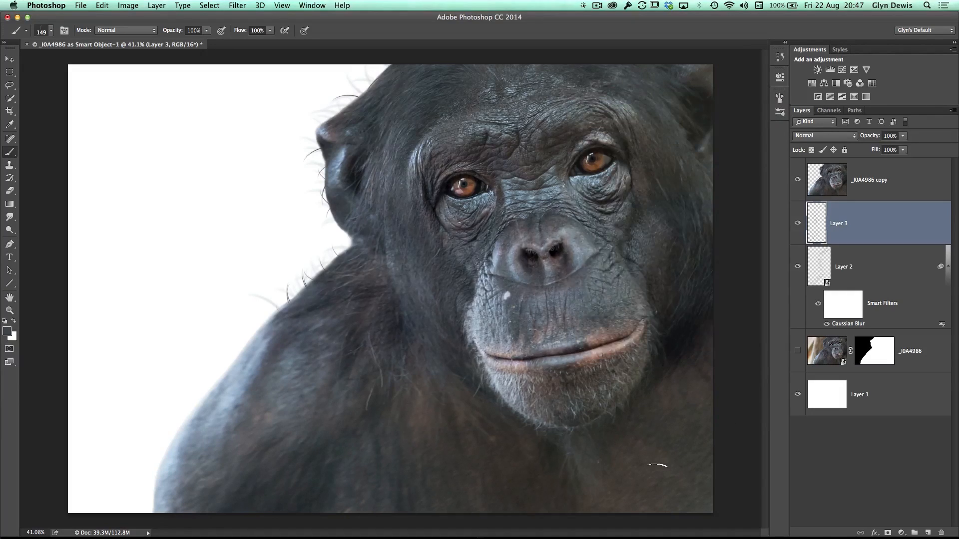
Convert Layer 3 for smart filters and soften its hairs with a Gaussian Blur.
click(238, 5)
click(243, 29)
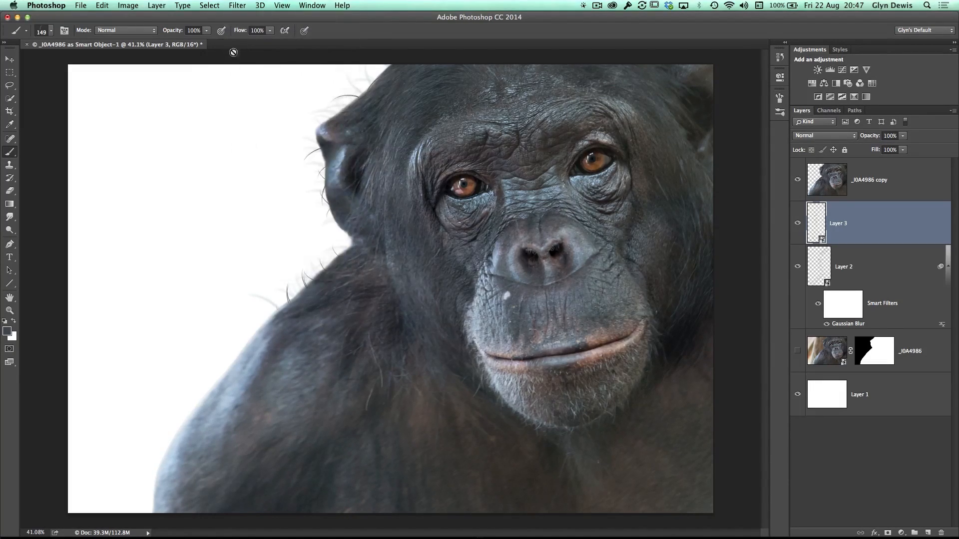
click(236, 6)
click(233, 105)
click(244, 6)
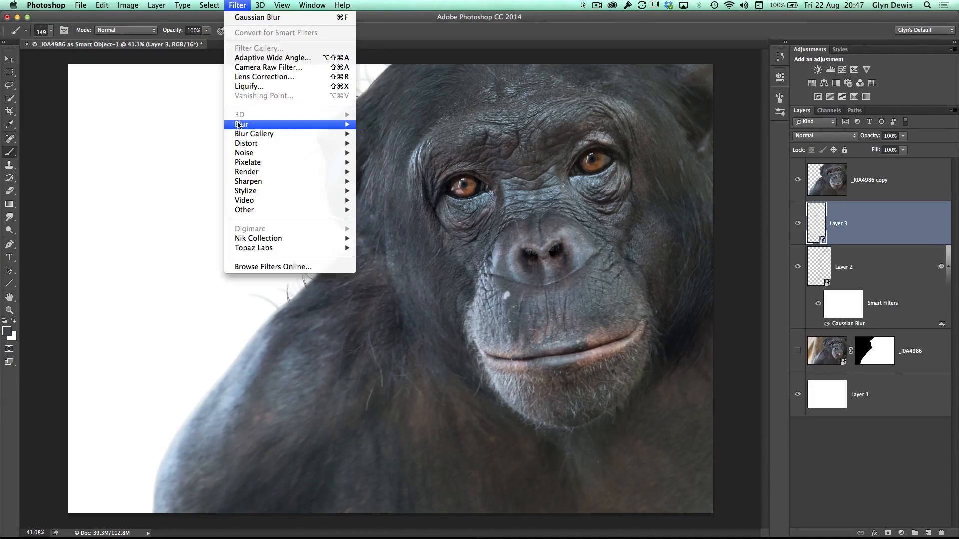
mouse_move(240, 124)
click(384, 164)
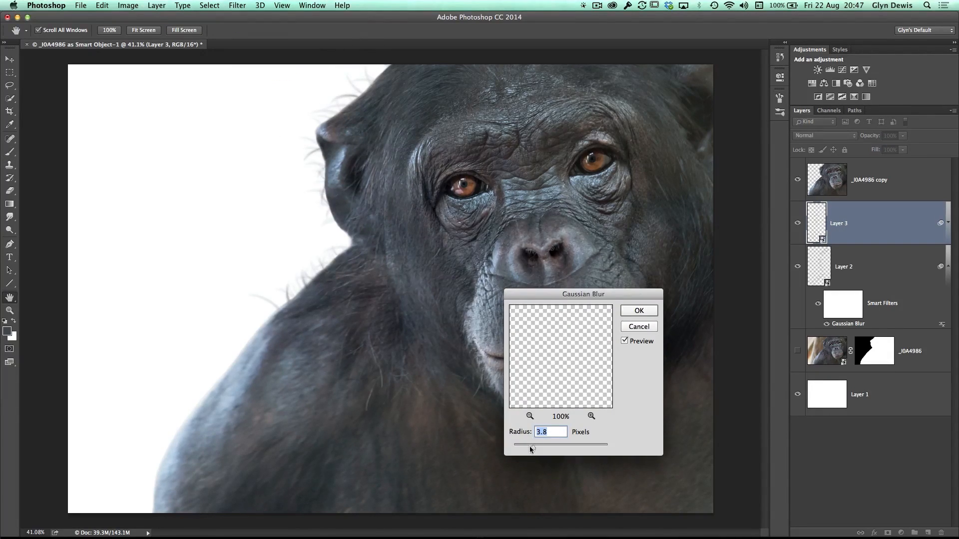
drag(533, 447, 525, 448)
click(638, 311)
key(b)
Lower the opacity of Layer 3 to 61% and check the blended hairs along the fur edge.
drag(870, 137, 847, 139)
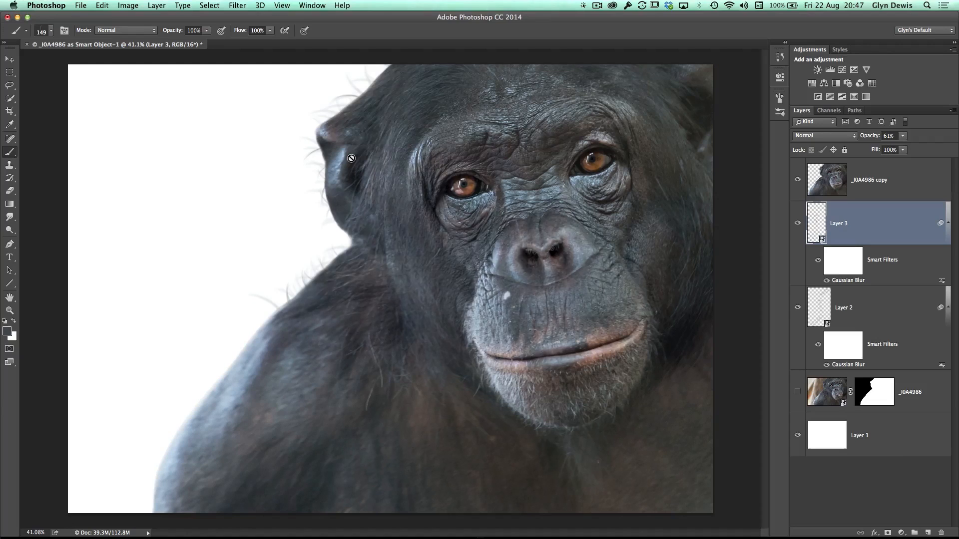
scroll(385, 316, down, 3)
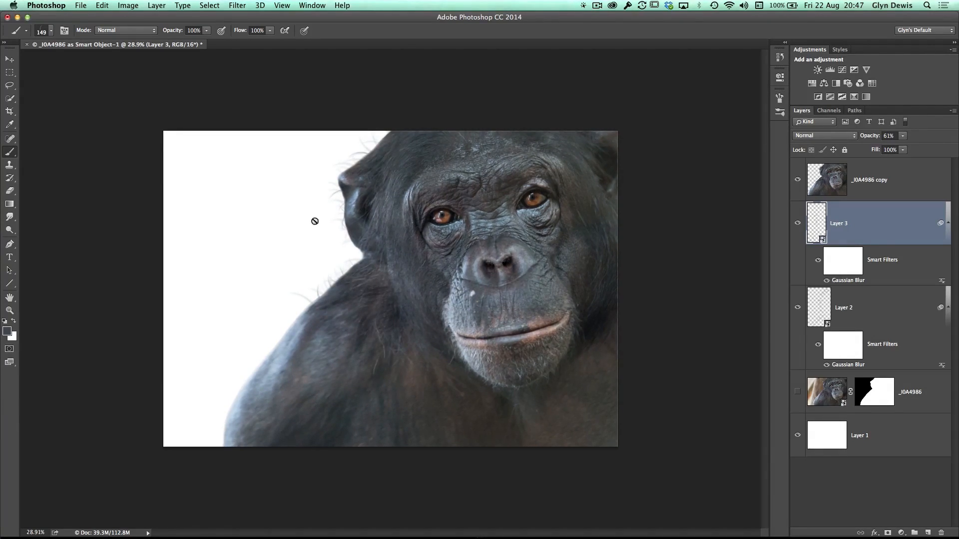
scroll(315, 289, up, 2)
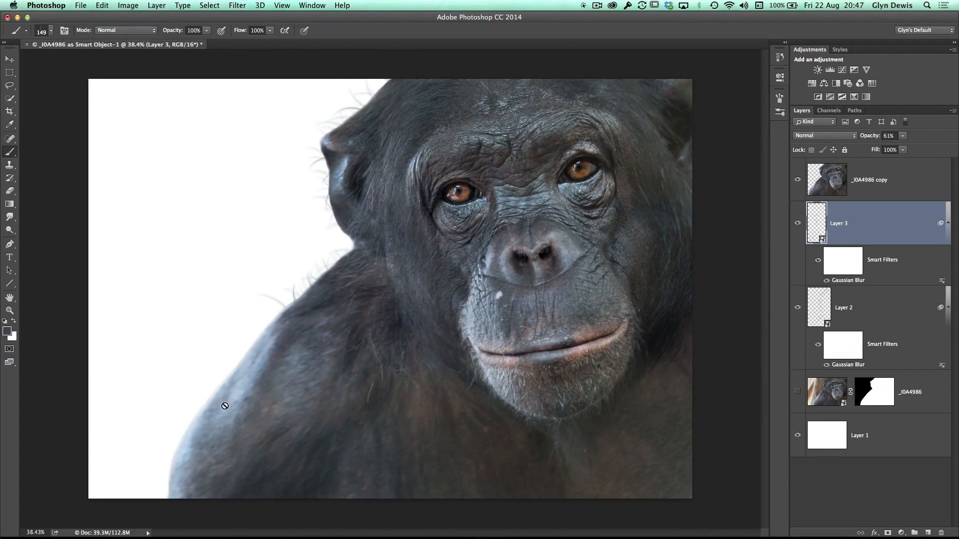
Merge a copy of all visible layers into a new layer above _I0A4986 copy and start an Iris Blur on it.
click(824, 182)
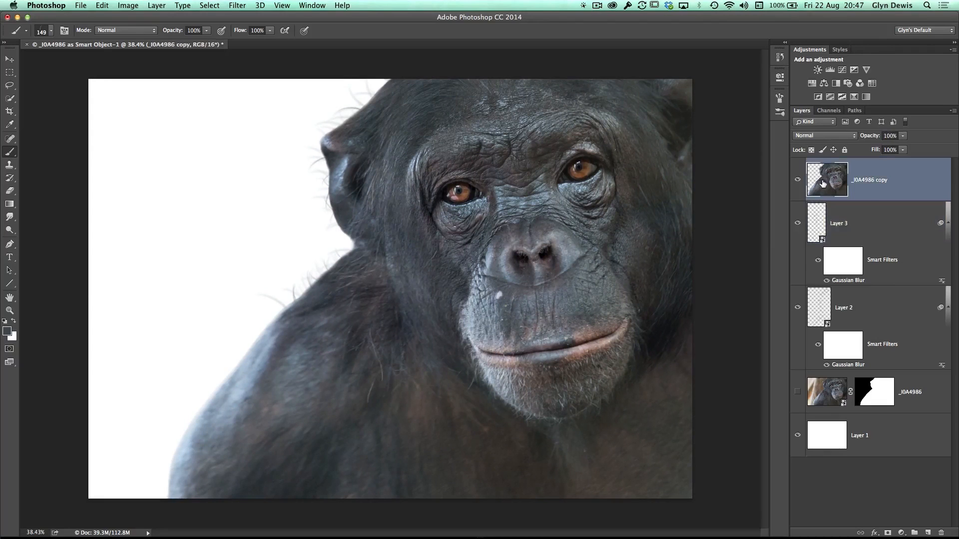
key(super+alt+shift+e)
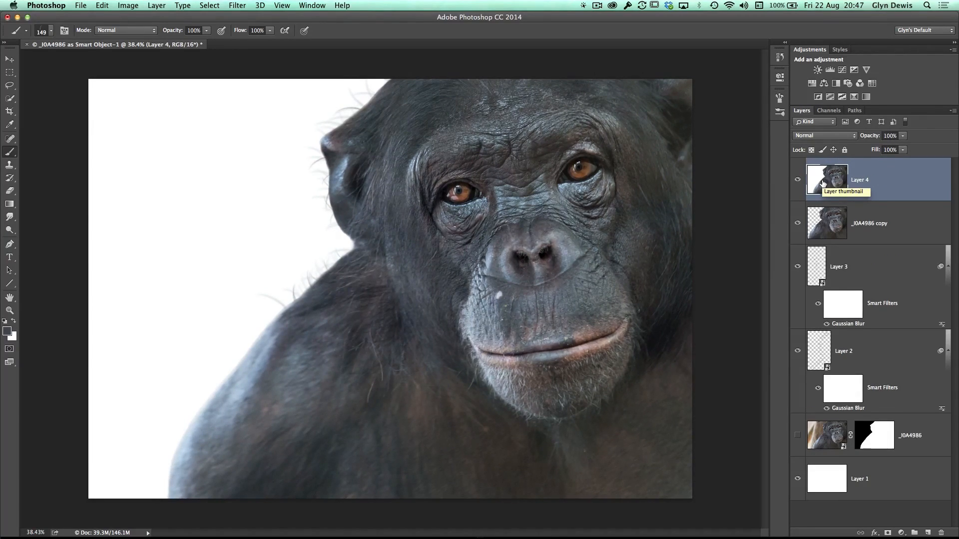
click(241, 7)
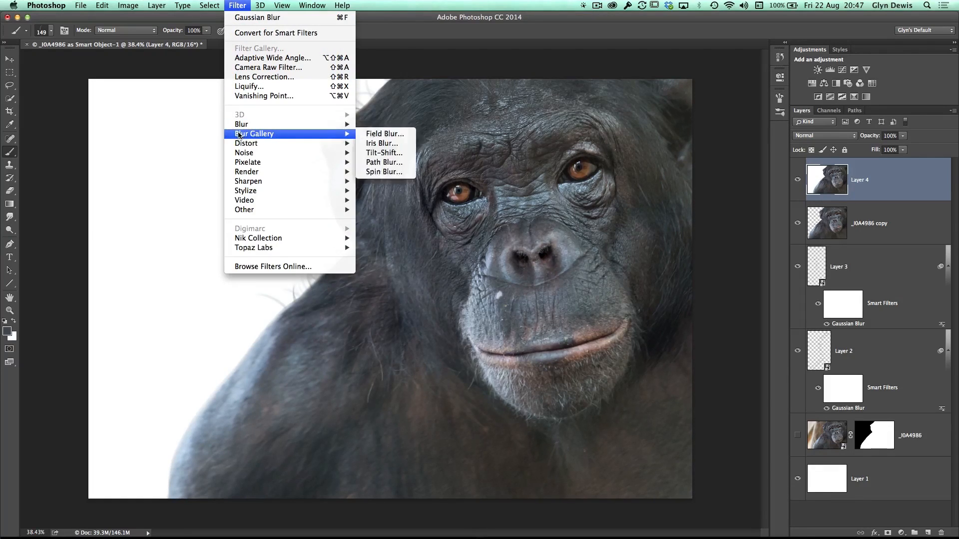
mouse_move(268, 133)
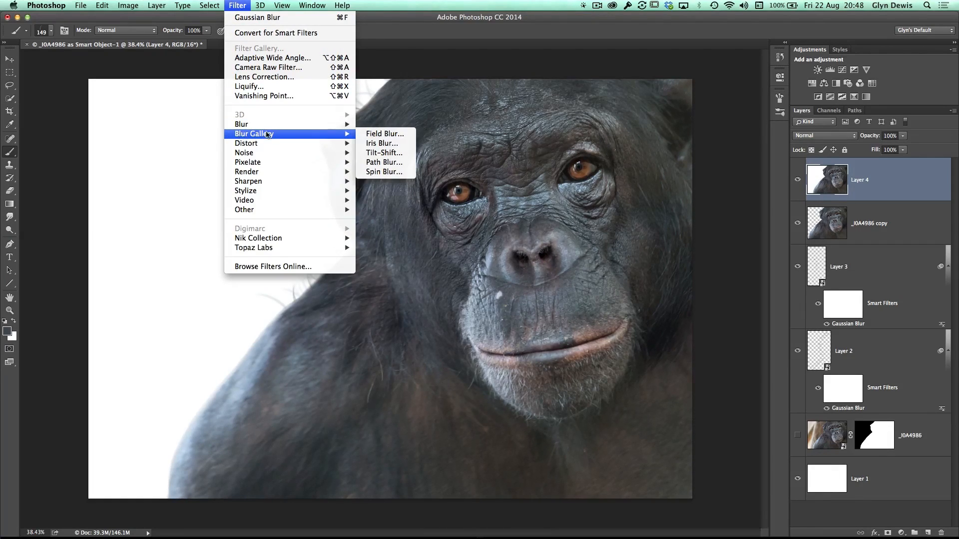
click(382, 144)
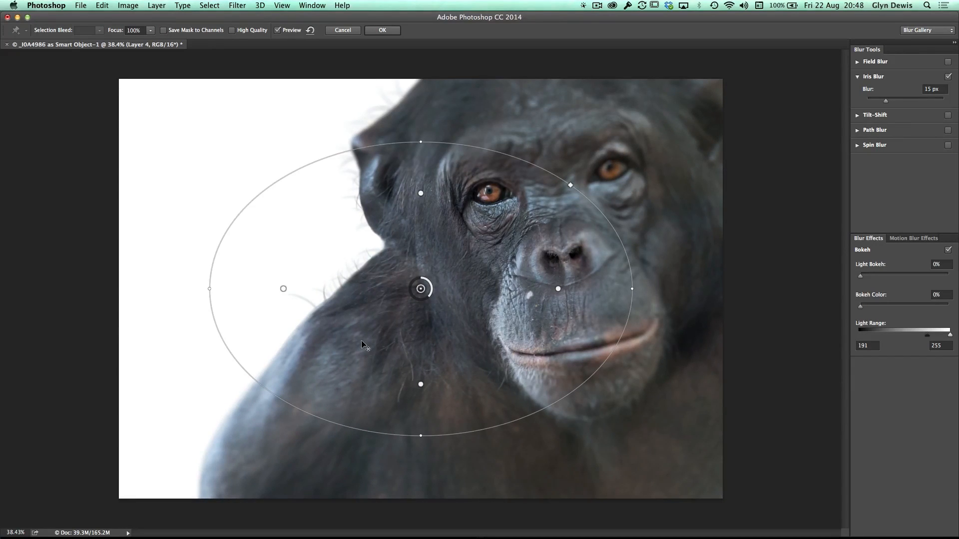
Center the iris on the nose, rotate and widen its ellipse to surround the face, and set the blur to 6 px.
drag(422, 289, 546, 234)
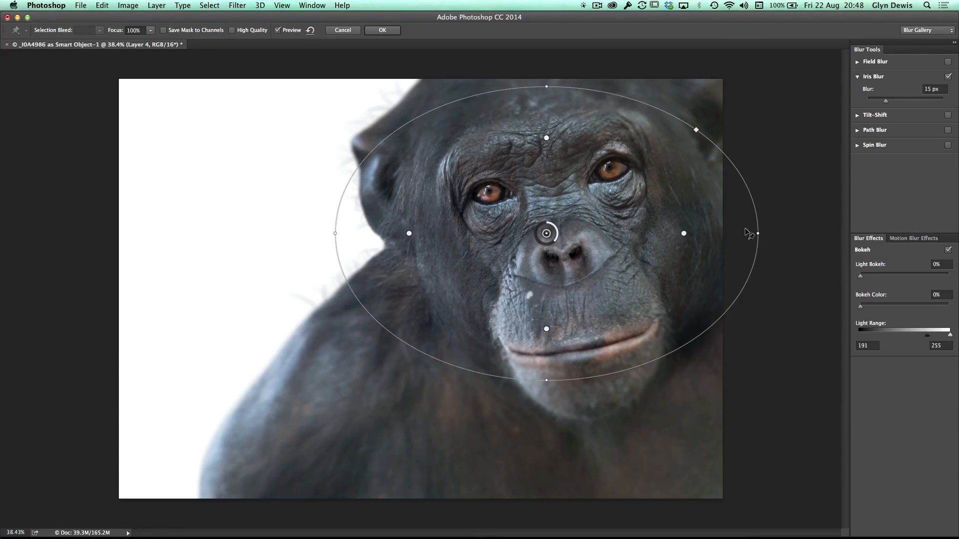
drag(759, 234, 582, 447)
drag(546, 233, 556, 258)
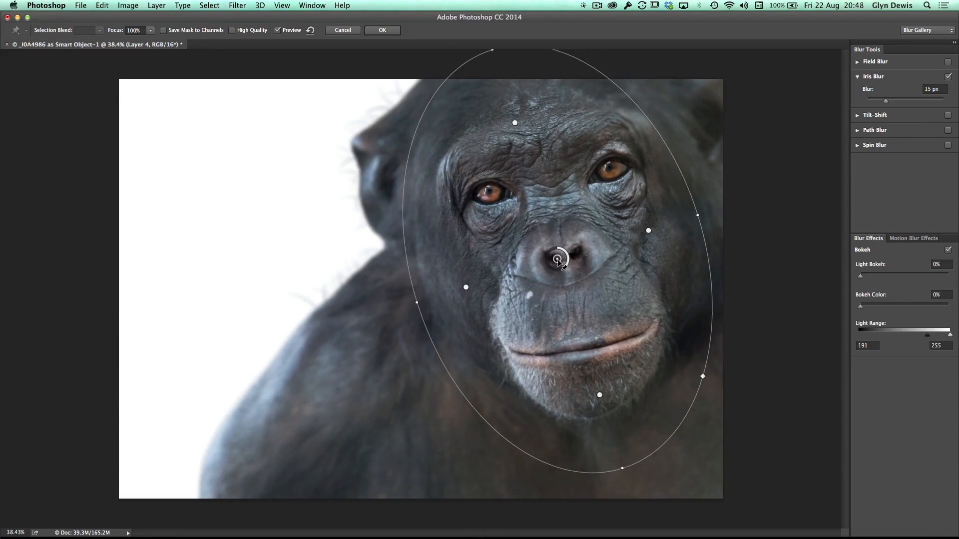
drag(415, 303, 390, 312)
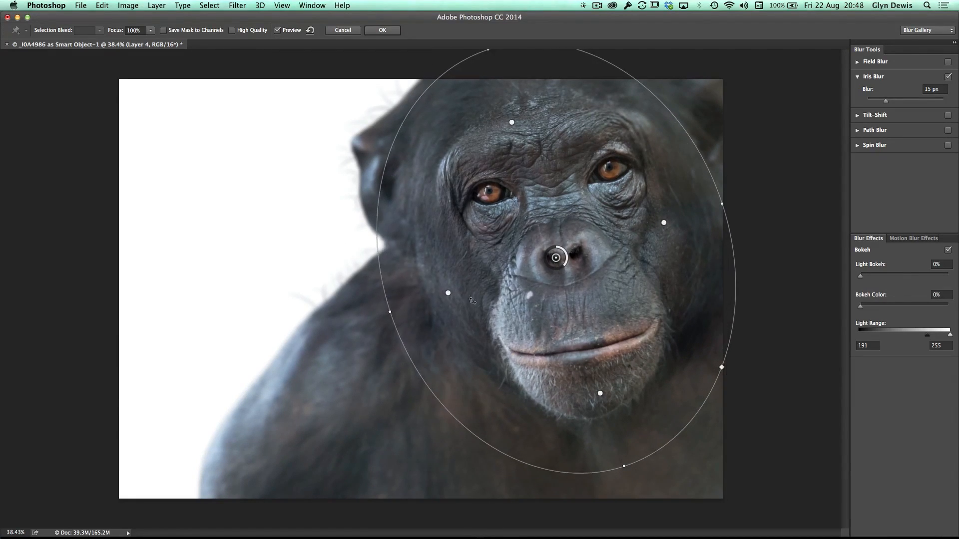
mouse_move(565, 268)
mouse_down()
mouse_move(565, 251)
mouse_move(565, 262)
mouse_up()
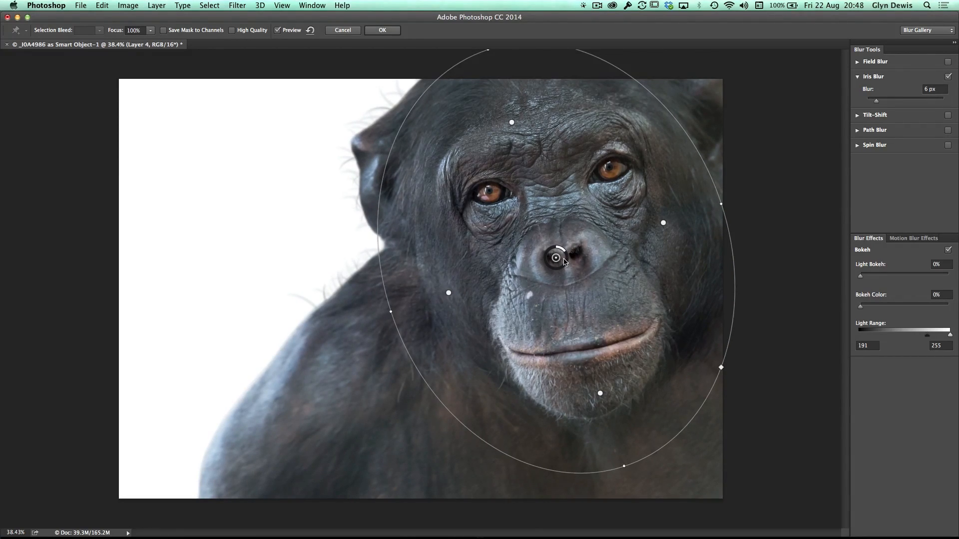
Switch to Lightroom to view the original chimpanzee photo.
key(super+Tab)
key(super+Tab)
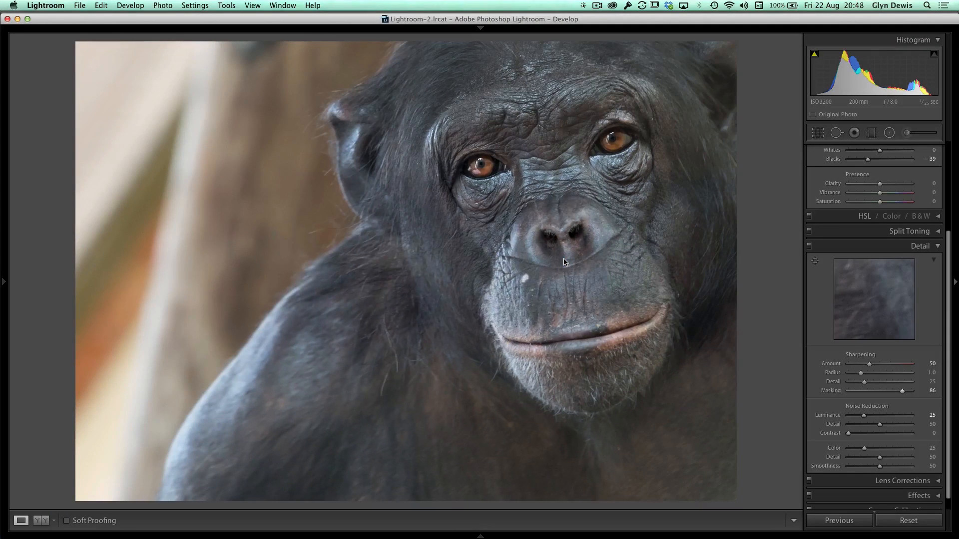